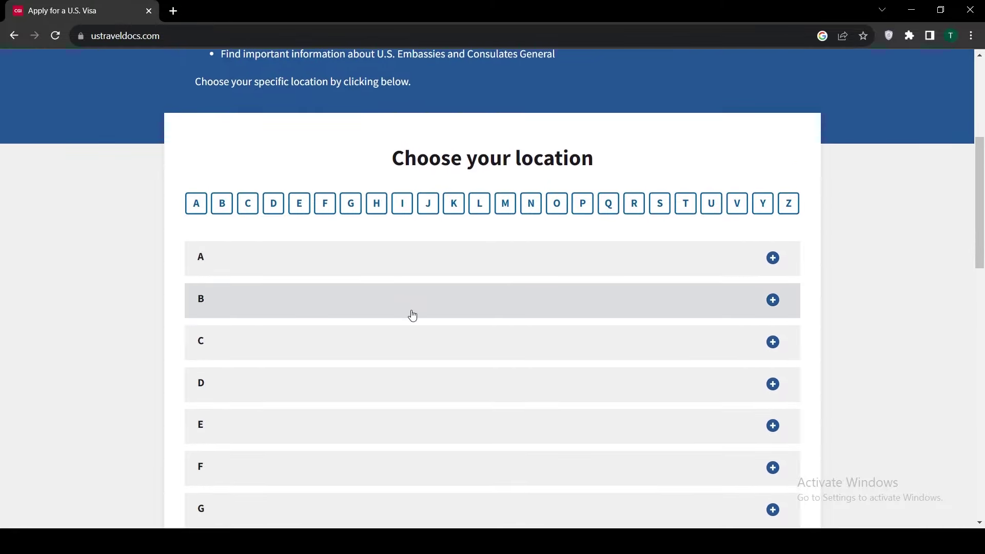
pyautogui.scroll(-3, 413, 316)
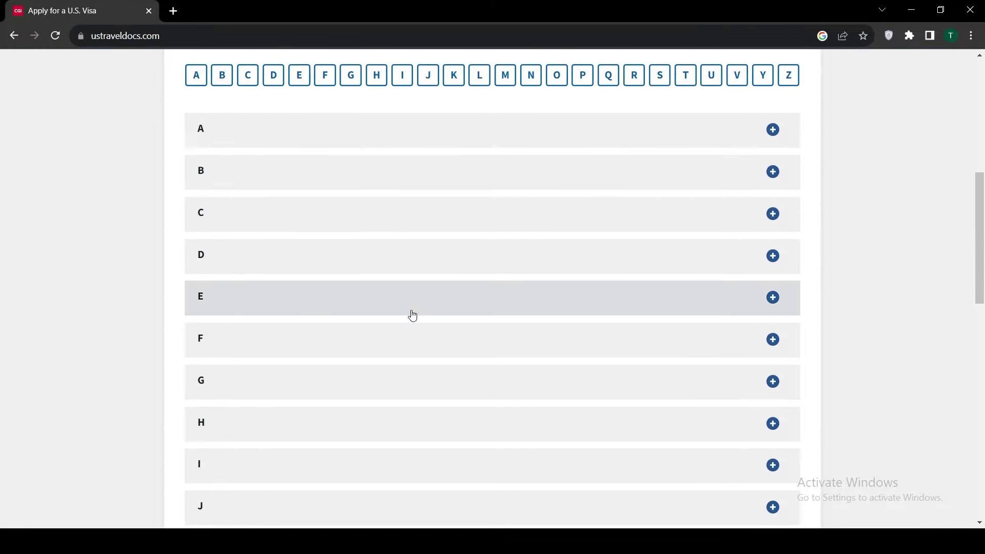
# Expand the E countries list and open the Egypt visa information site in a new tab
pyautogui.click(304, 299)
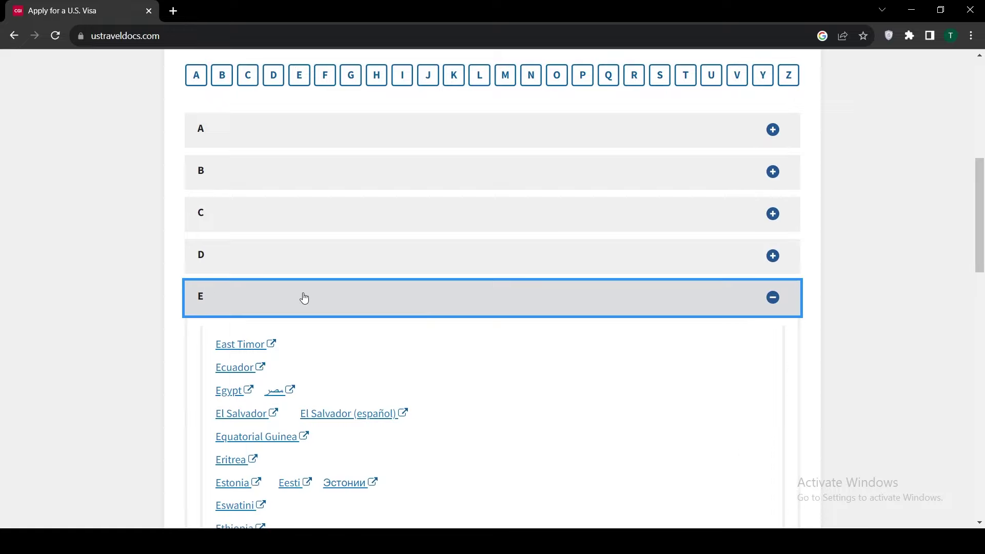
pyautogui.click(234, 391)
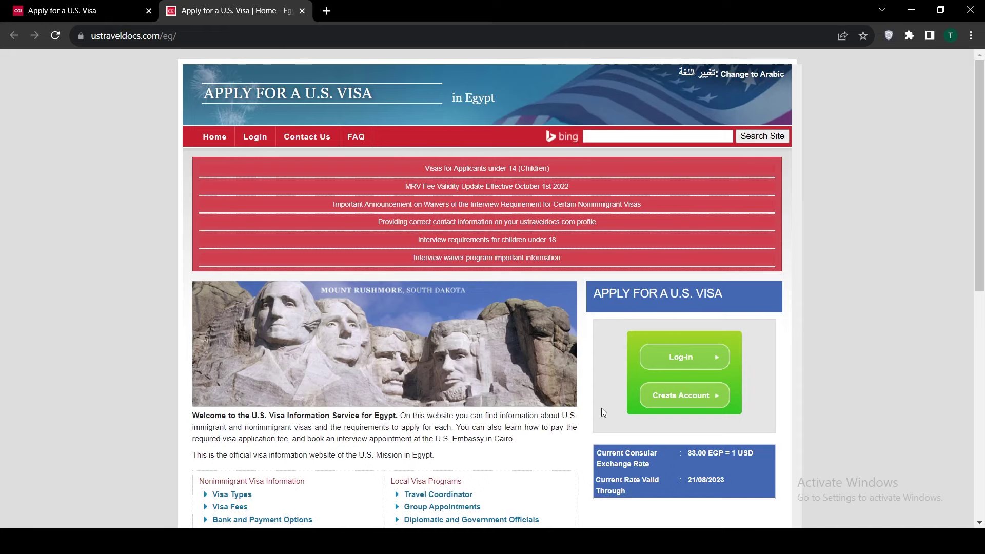
pyautogui.scroll(-1, 600, 340)
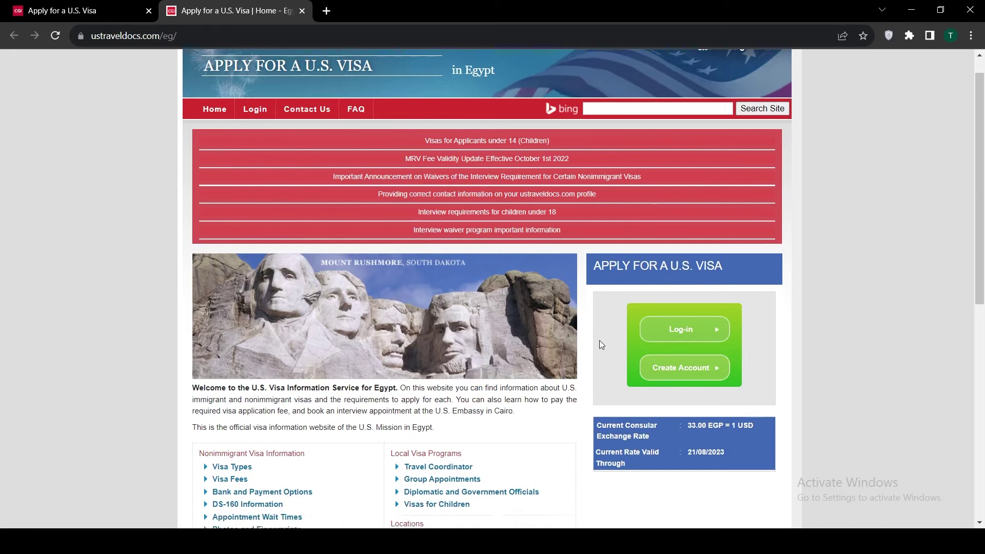
pyautogui.scroll(-2, 599, 340)
pyautogui.scroll(3, 599, 340)
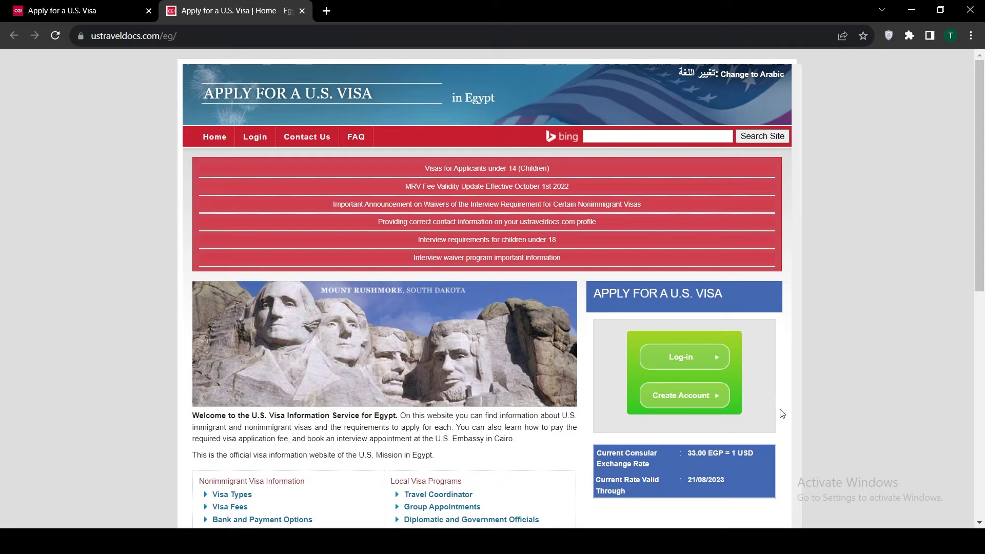
# Start a new user account via Create Account and paste the e-mail address into the Email field
pyautogui.click(678, 401)
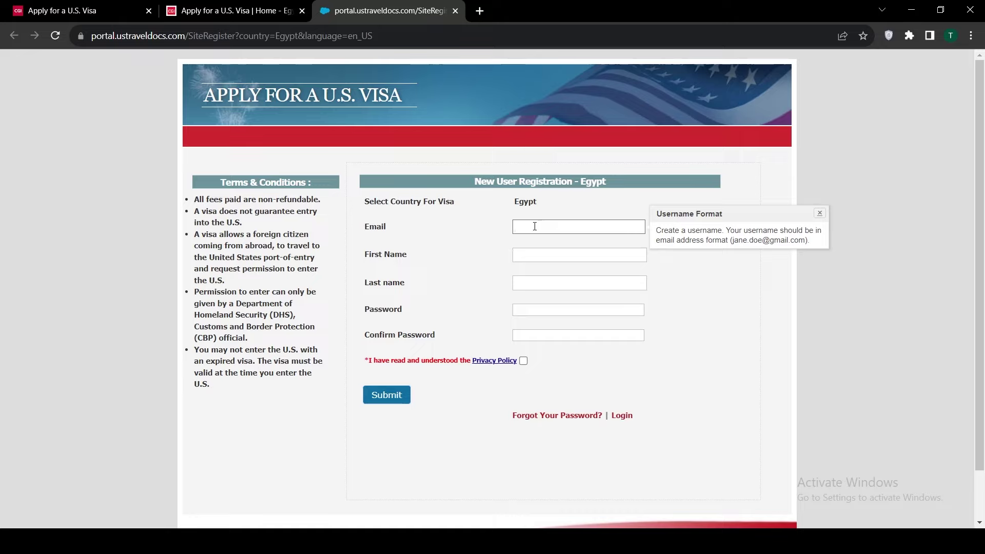
pyautogui.hotkey('ctrl', 'v')
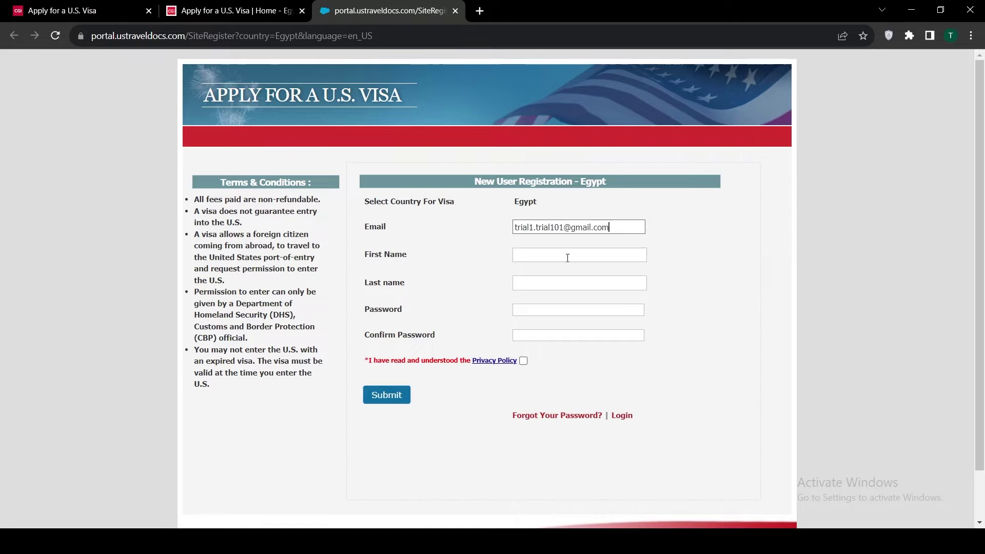
pyautogui.click(567, 260)
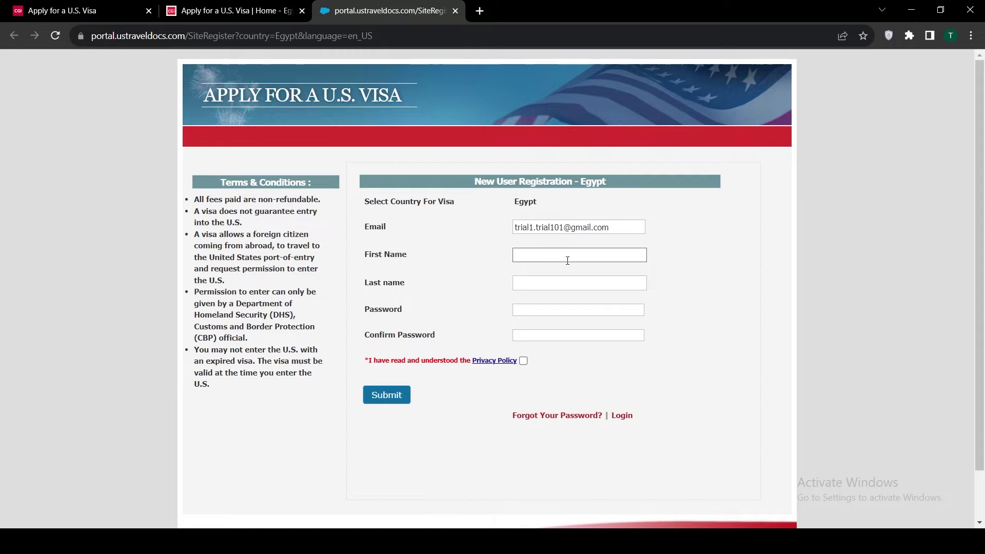
# Enter the applicant's first and last name and paste the account password
pyautogui.click(568, 278)
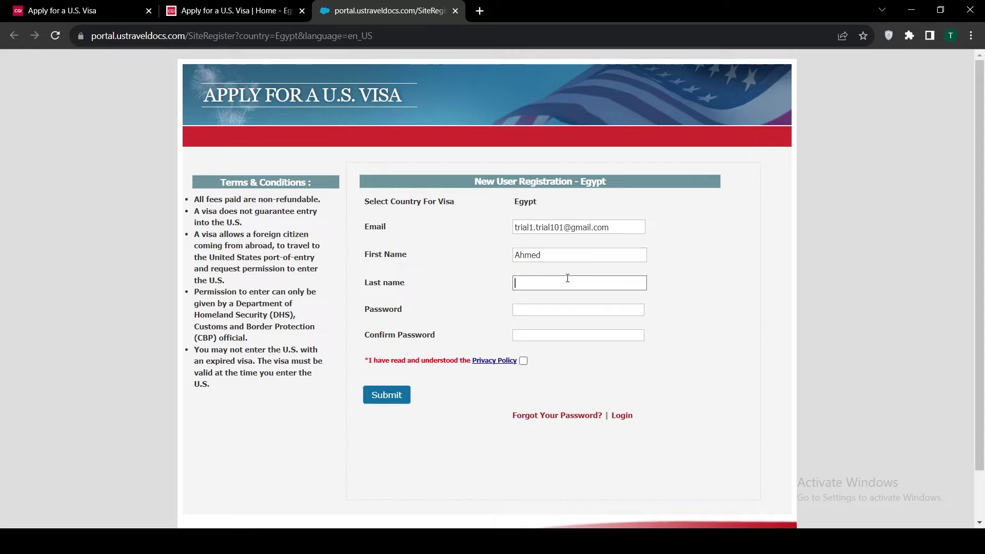
pyautogui.click(543, 310)
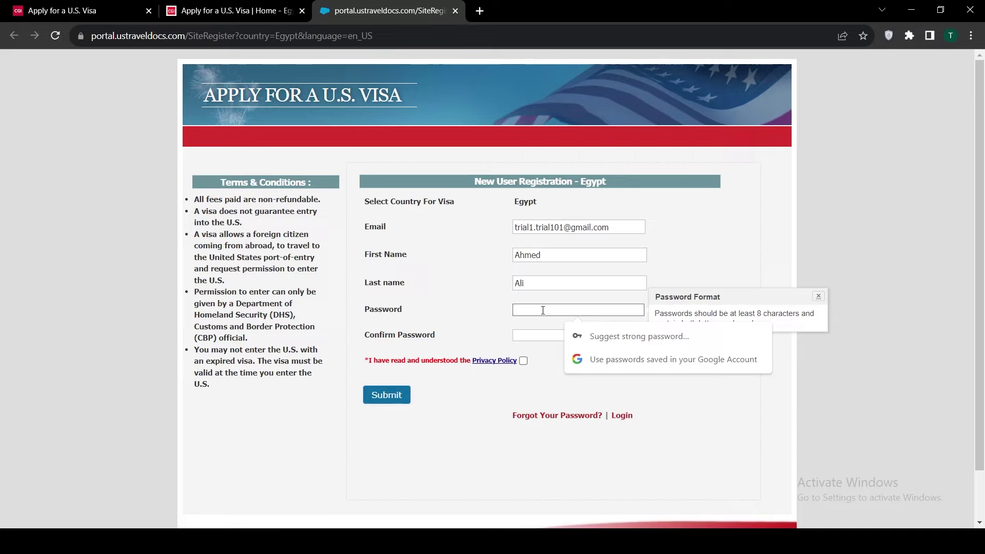
pyautogui.hotkey('ctrl', 'v')
pyautogui.press('Tab')
pyautogui.hotkey('ctrl', 'v')
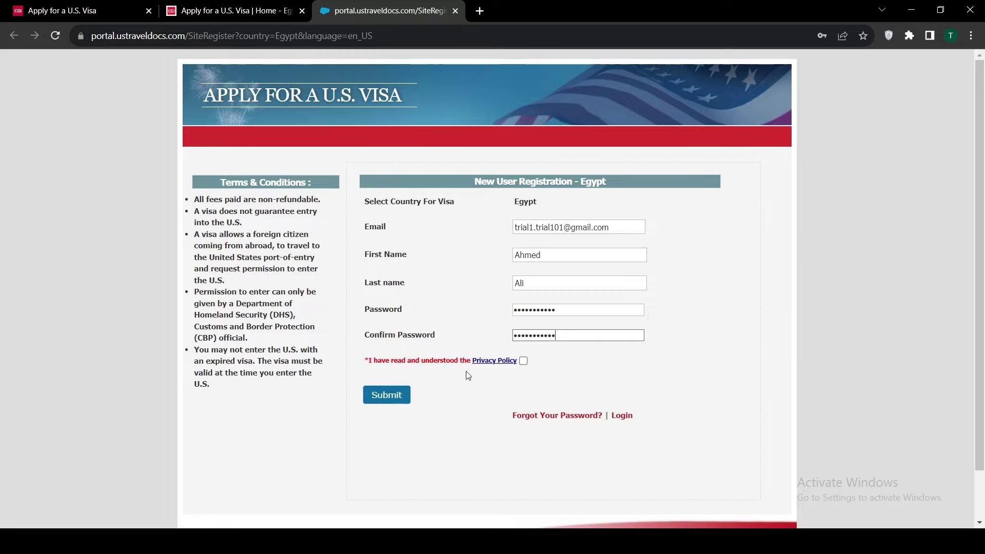
# Tick the Privacy Policy acknowledgement and submit the registration
pyautogui.click(524, 364)
pyautogui.click(524, 361)
pyautogui.click(400, 396)
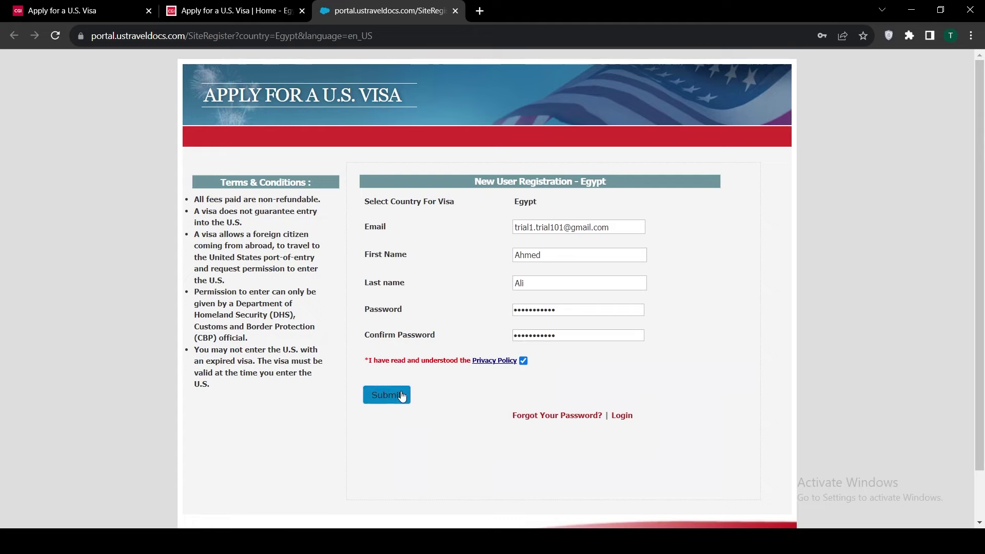
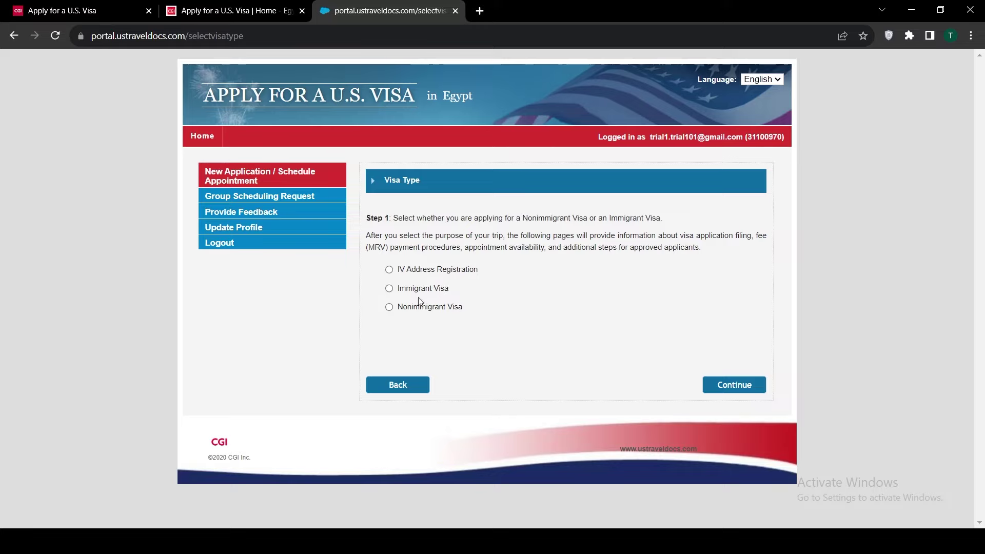
# Start a Nonimmigrant Visa application under All Other Visas with the B2 visa type
pyautogui.click(390, 308)
pyautogui.click(732, 387)
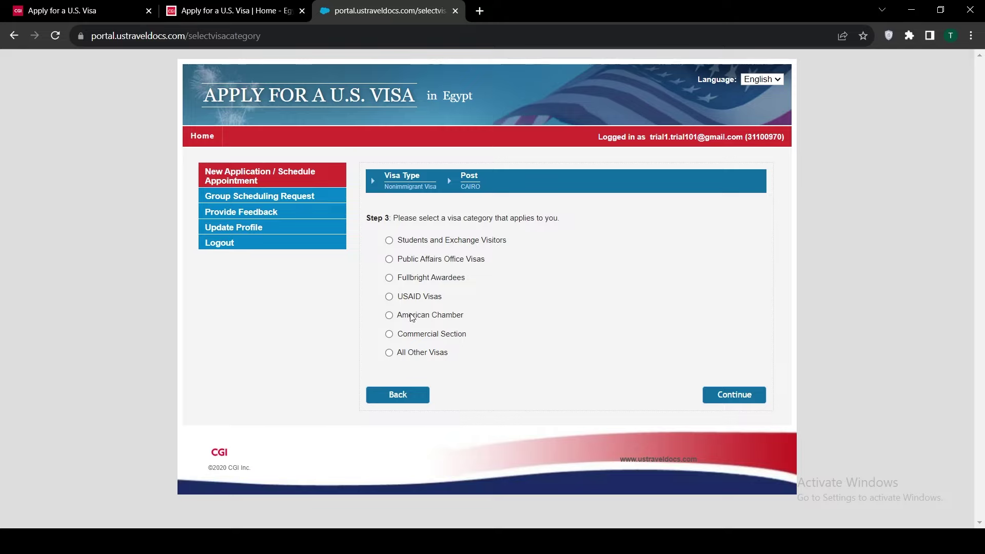
pyautogui.click(390, 354)
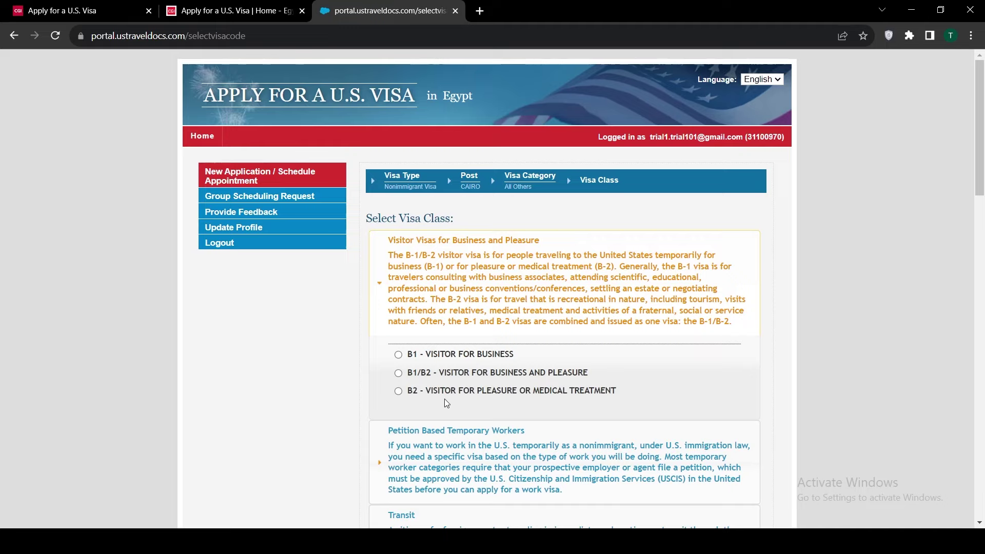
pyautogui.click(399, 392)
pyautogui.moveTo(981, 177); pyautogui.dragTo(983, 377)
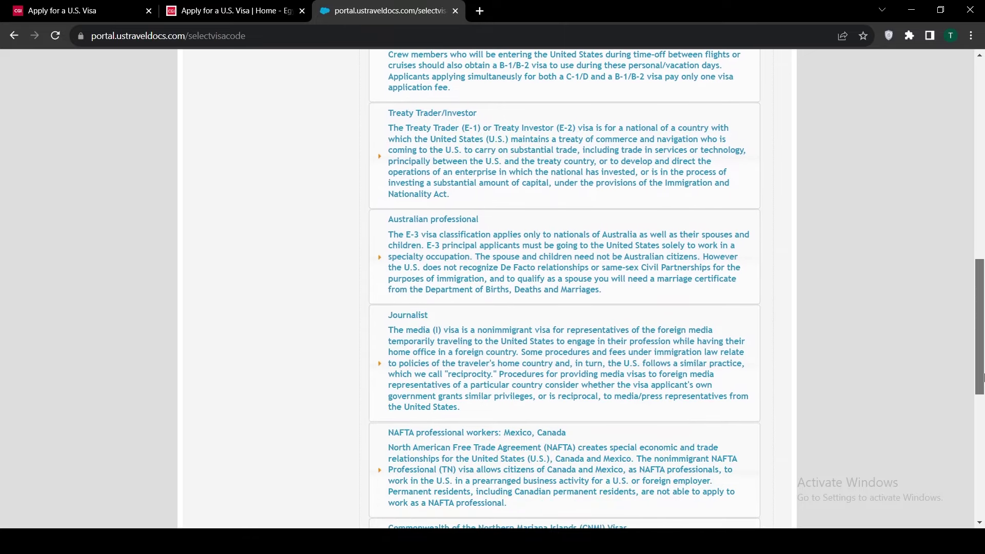
pyautogui.scroll(-5, 739, 429)
# Continue to the Personal Data step and accept the terms and conditions
pyautogui.click(739, 429)
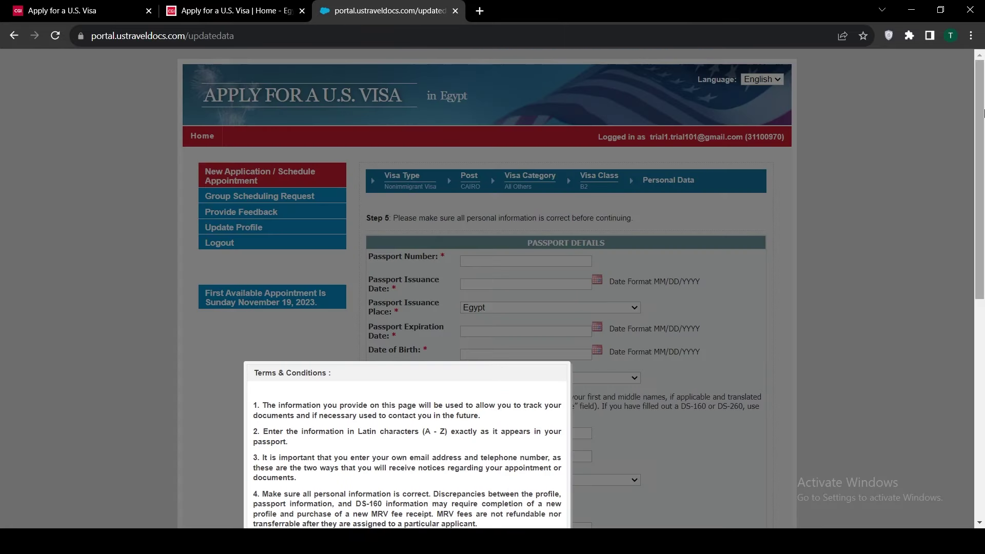
pyautogui.scroll(-5, 447, 386)
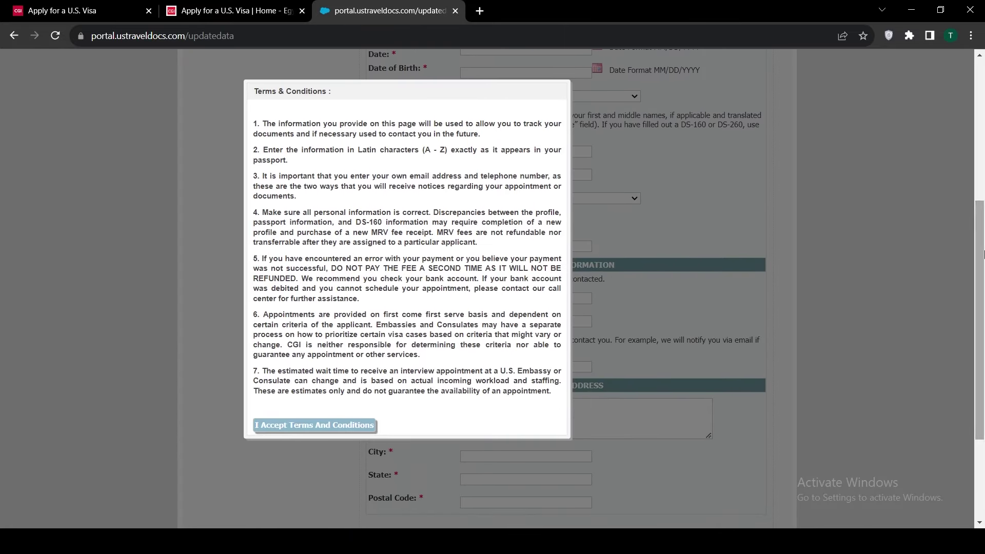
pyautogui.click(316, 425)
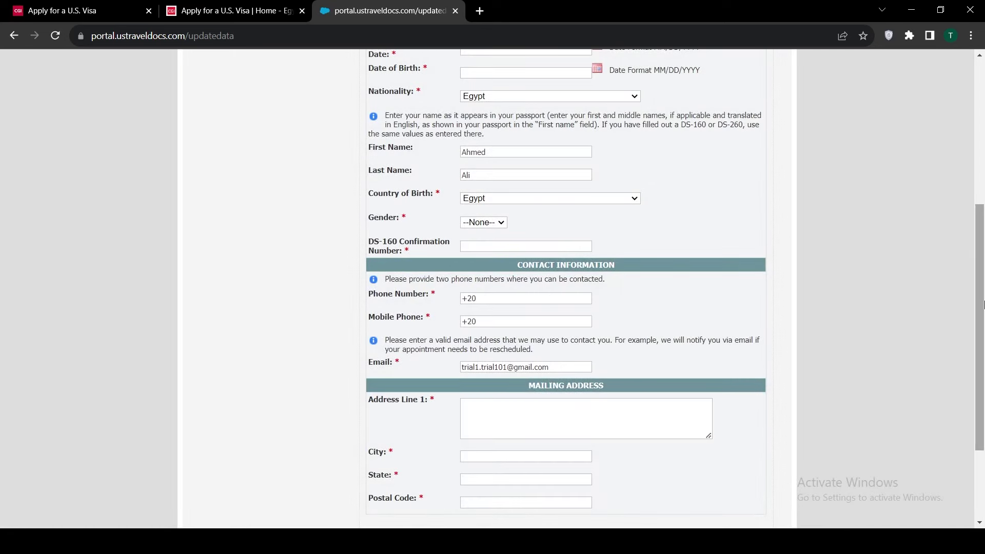
pyautogui.scroll(3, 973, 286)
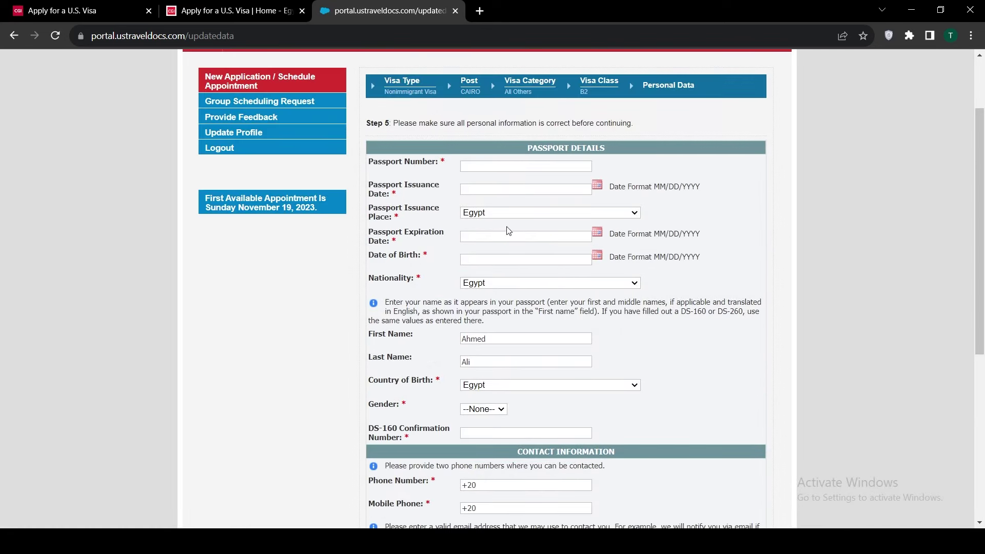
# Enter the passport number and the passport issuance date 12/08/2020
pyautogui.click(493, 166)
pyautogui.write('A')
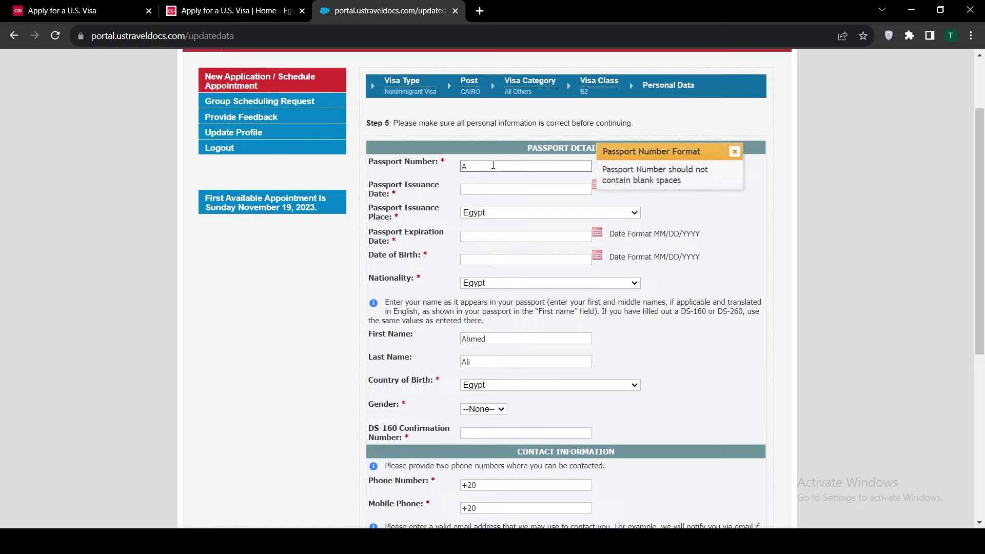
pyautogui.write('123456')
pyautogui.click(480, 188)
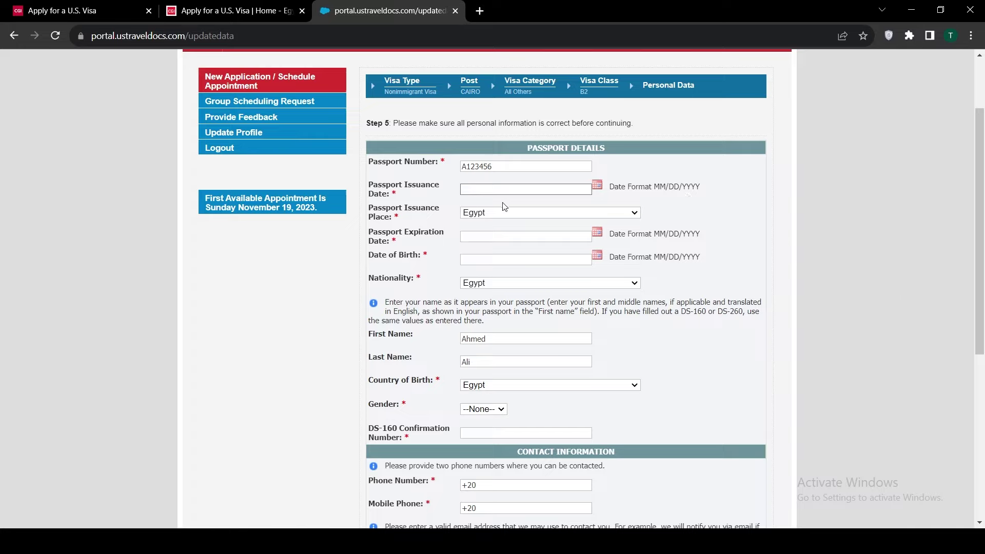
pyautogui.write('2/08/2020')
# Check the issuance date calendar, keeping 12/08/2020 (December 2020)
pyautogui.click(596, 188)
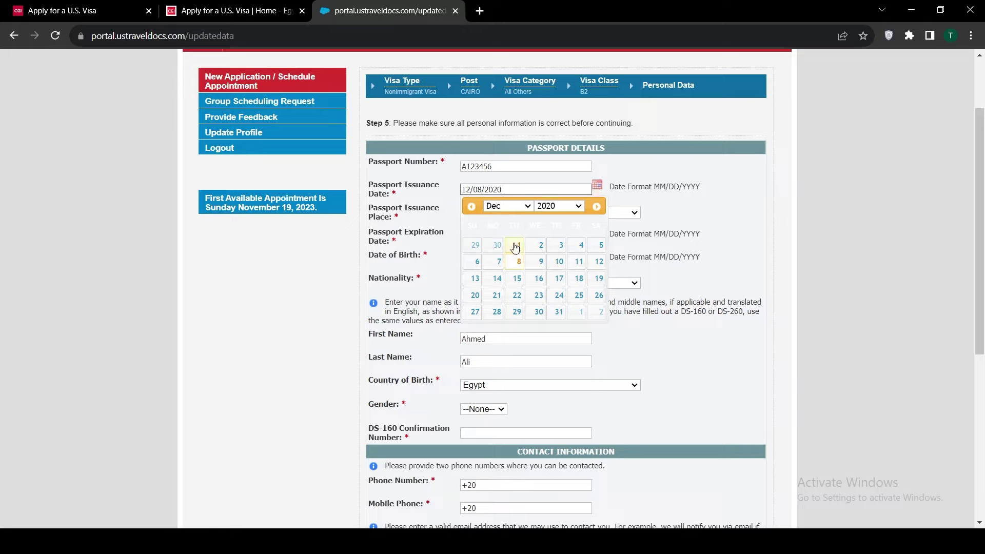
pyautogui.click(558, 205)
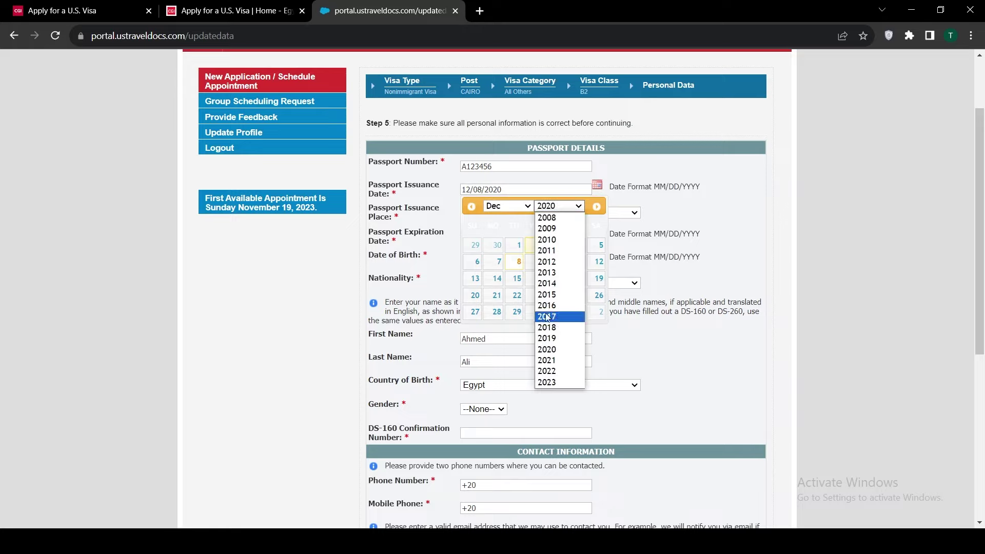
pyautogui.click(505, 204)
pyautogui.click(504, 205)
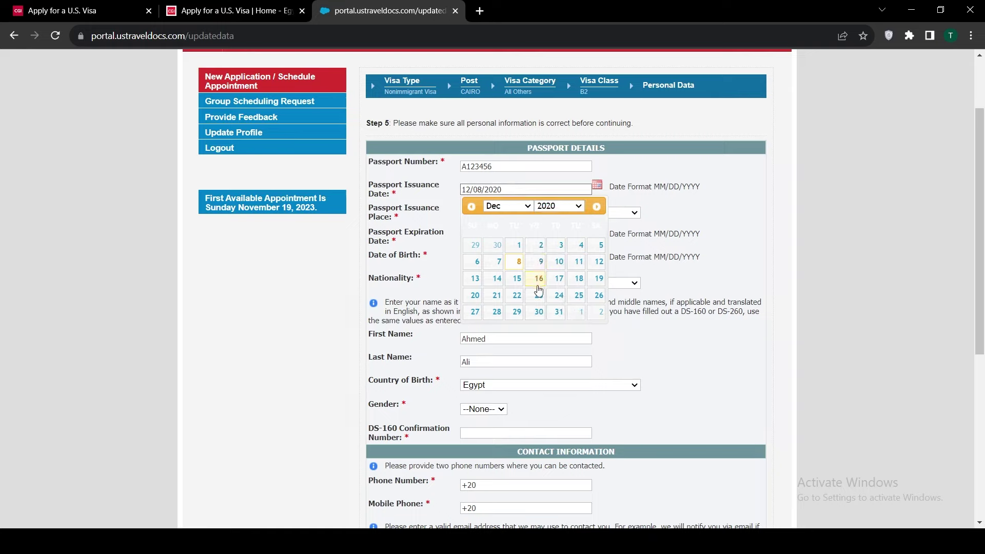
pyautogui.click(423, 224)
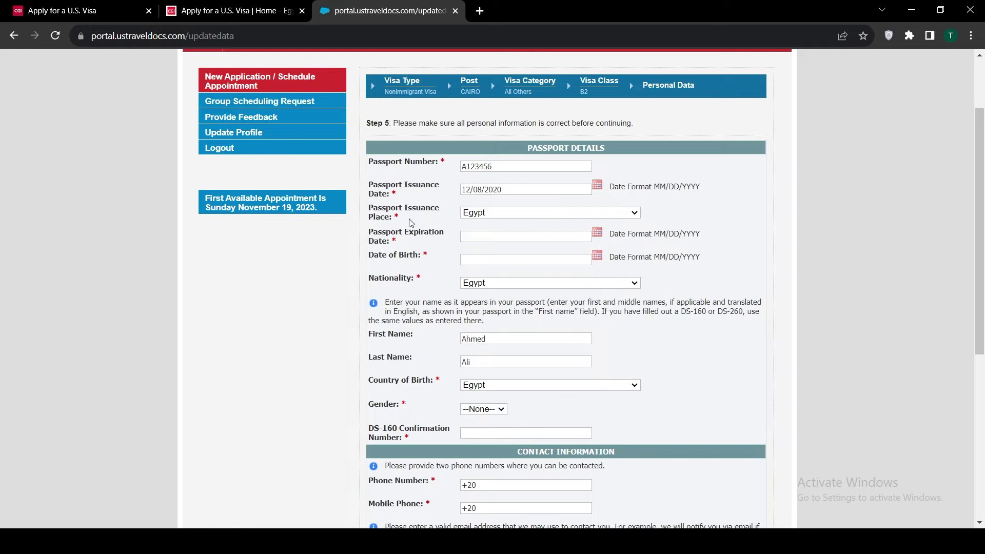
# Keep Egypt as the passport issuance place
pyautogui.click(503, 216)
pyautogui.click(503, 217)
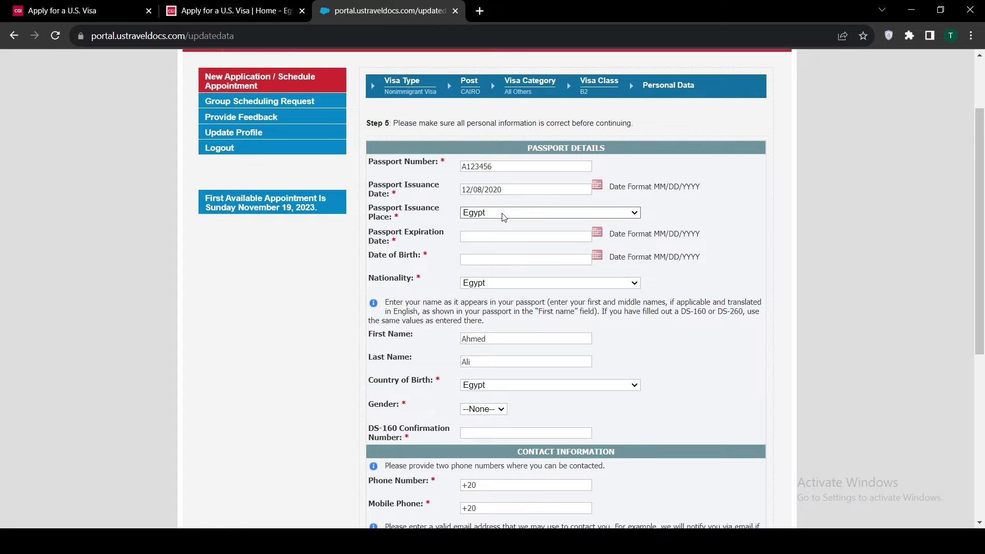
pyautogui.click(503, 216)
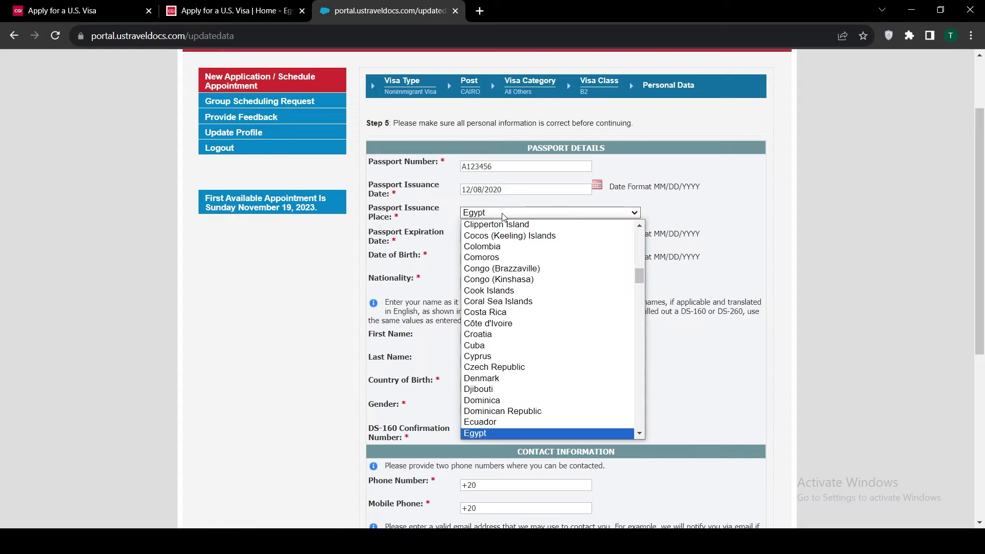
pyautogui.click(504, 218)
pyautogui.click(566, 235)
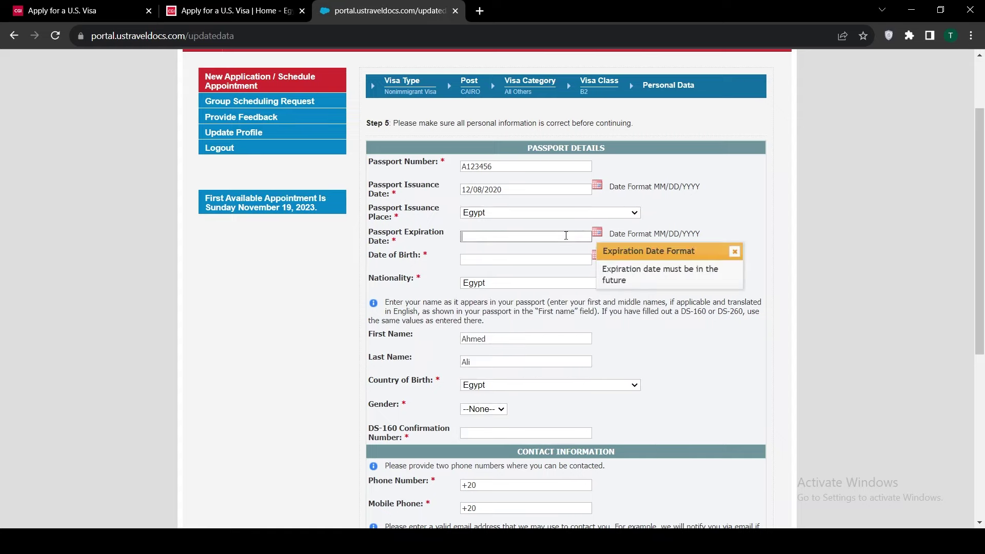
pyautogui.write('12/07/2029')
pyautogui.click(543, 259)
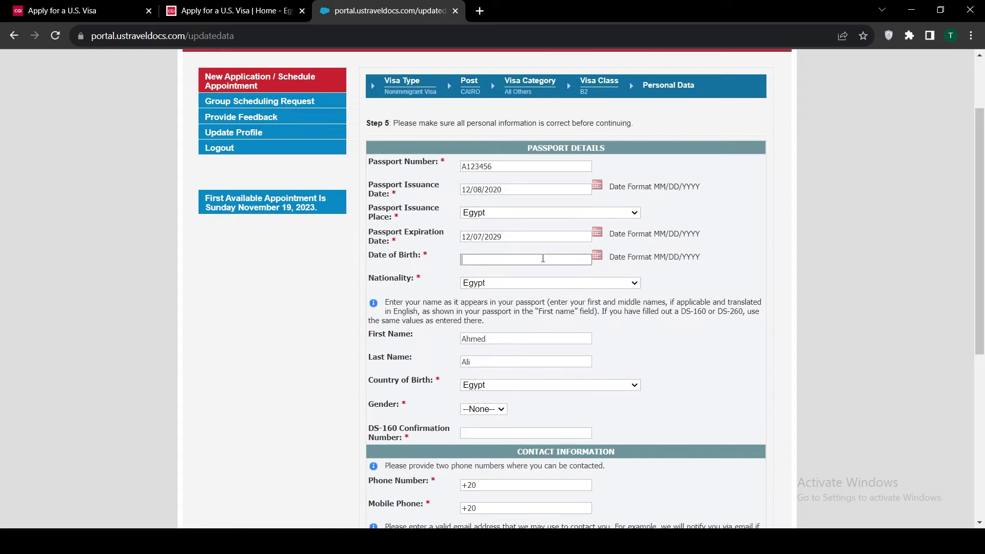
pyautogui.write('05/20/1999')
pyautogui.click(491, 290)
pyautogui.click(494, 291)
pyautogui.click(474, 284)
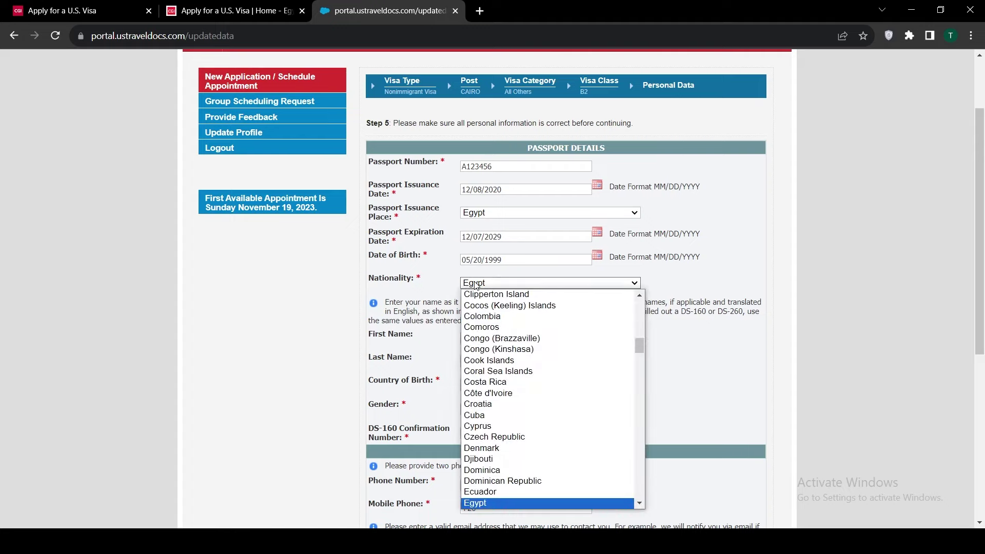
pyautogui.click(476, 285)
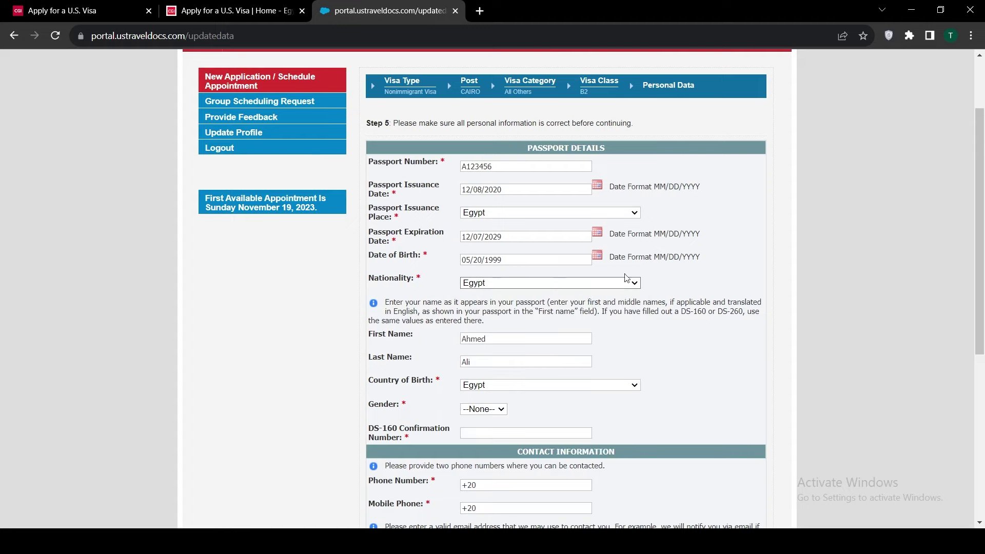
# Keep Egypt as the country of birth
pyautogui.click(723, 285)
pyautogui.scroll(-2, 724, 285)
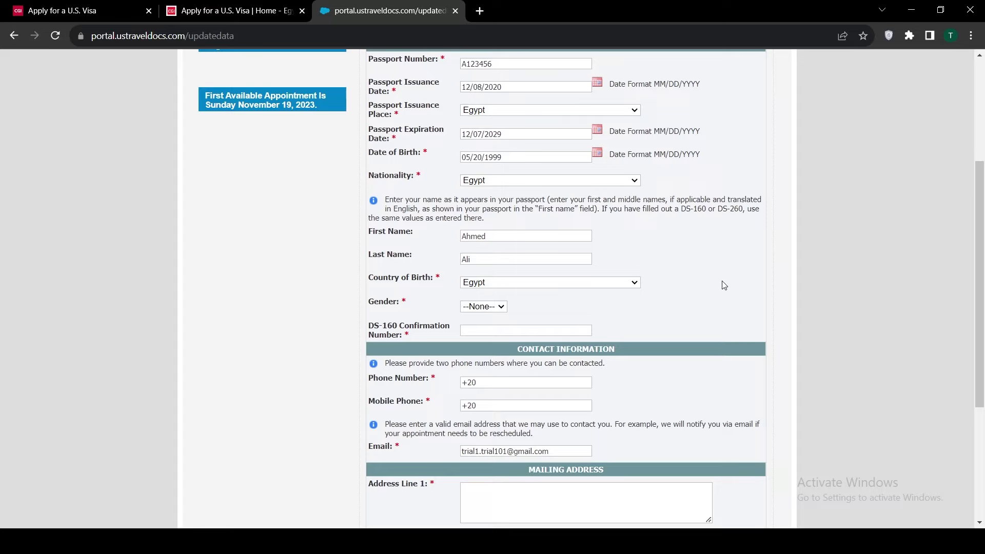
pyautogui.scroll(-1, 724, 285)
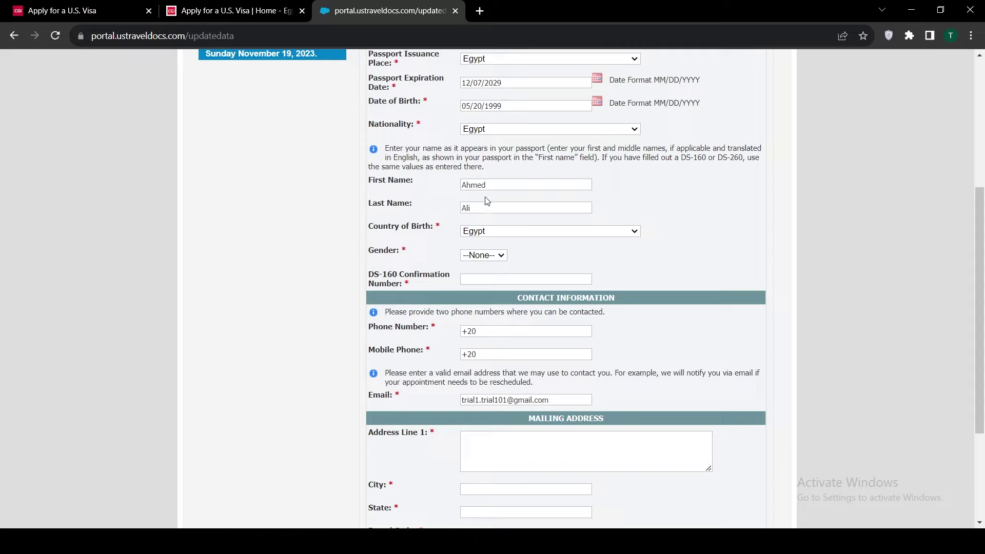
pyautogui.click(493, 233)
pyautogui.click(495, 233)
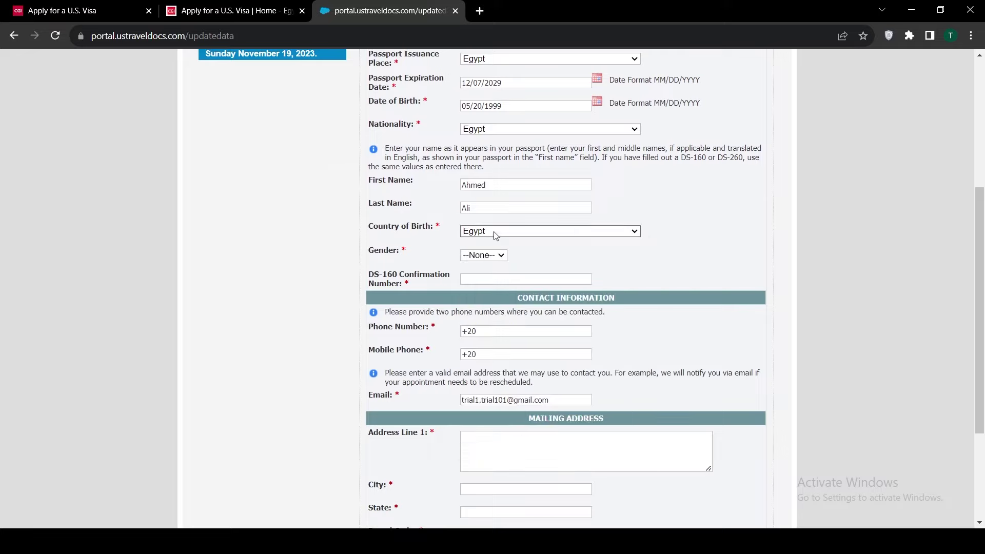
# Set the gender to Male and begin the DS-160 confirmation number
pyautogui.click(496, 256)
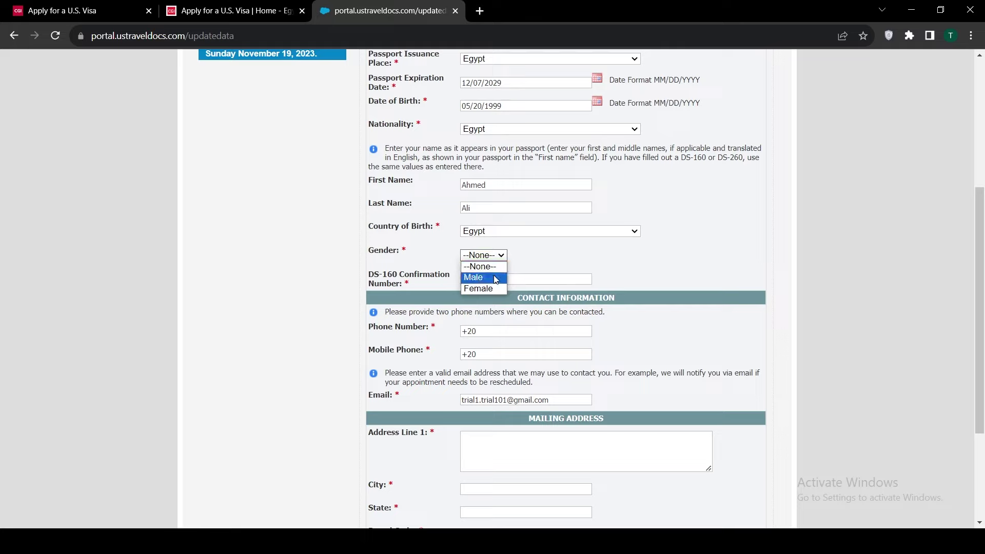
pyautogui.click(495, 276)
pyautogui.click(500, 275)
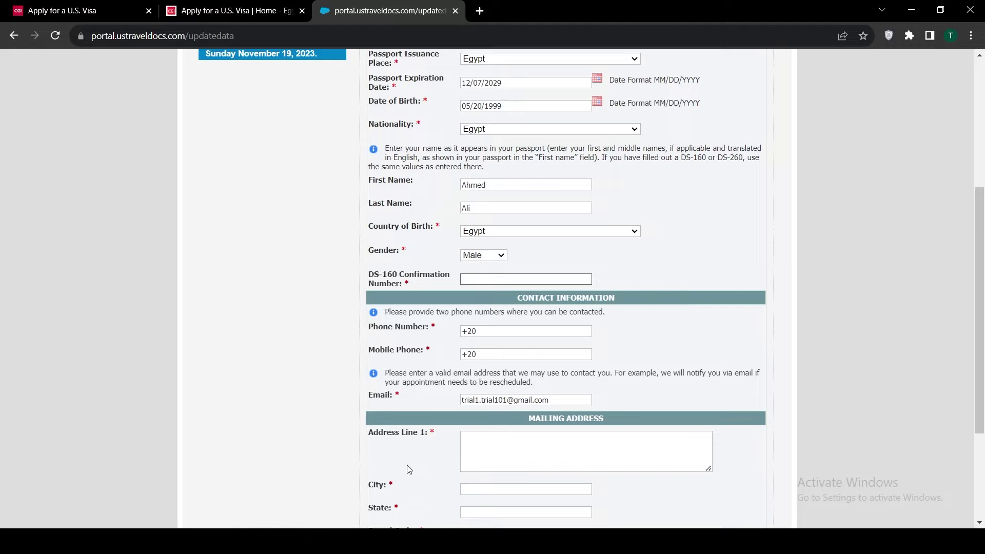
pyautogui.write('AA00')
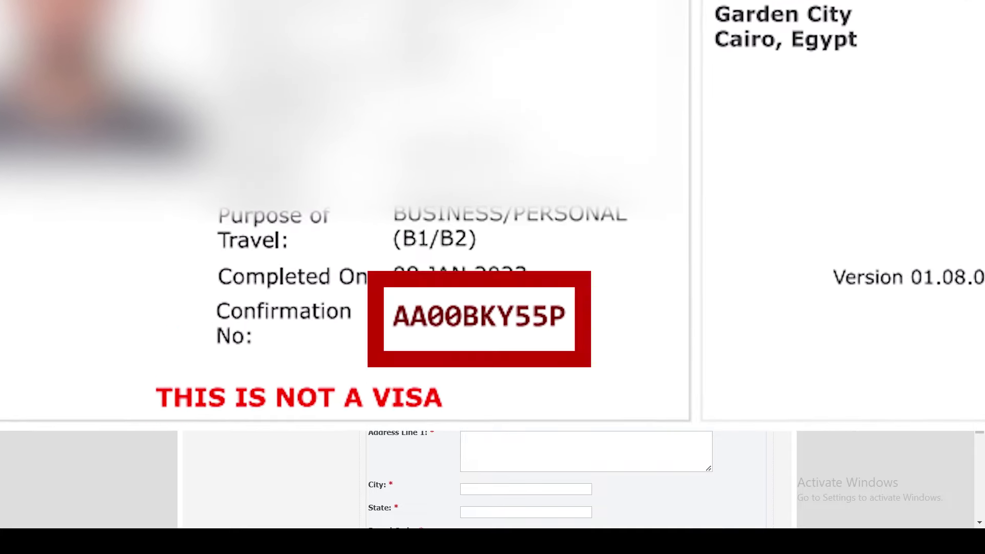
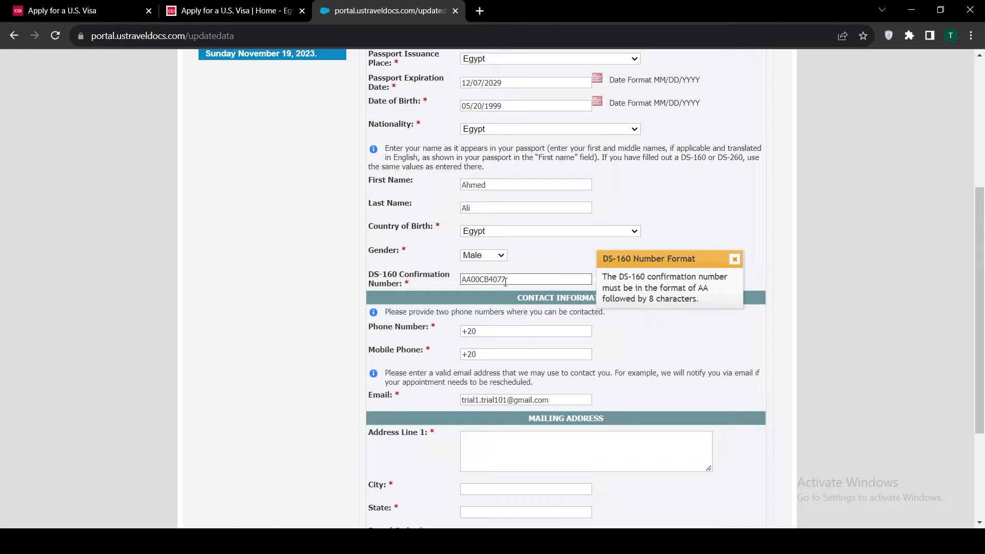
# Enter the full DS-160 confirmation number in its AA-plus-eight-character format
pyautogui.click(577, 318)
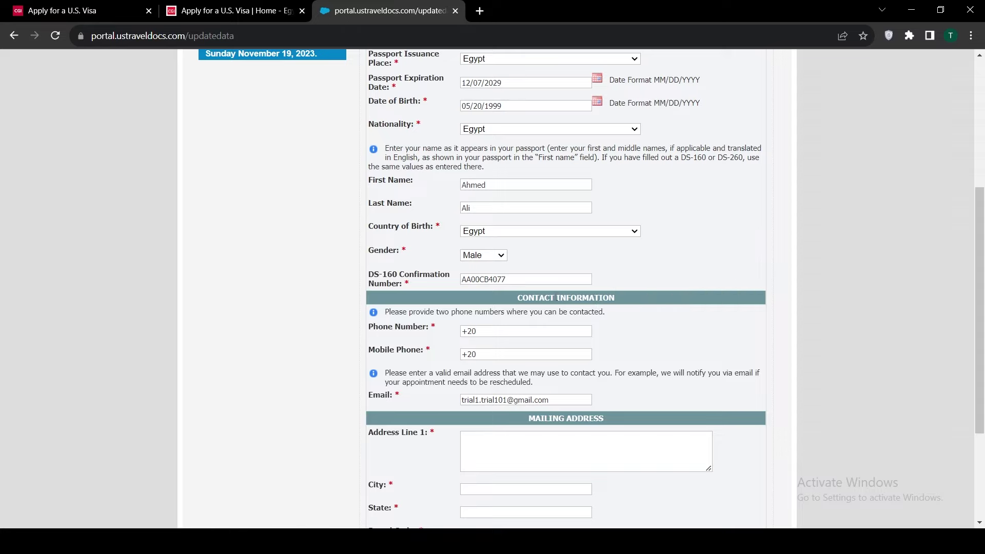
# Fill the applicant's number after +20 into both Phone Number and Mobile Phone
pyautogui.click(522, 331)
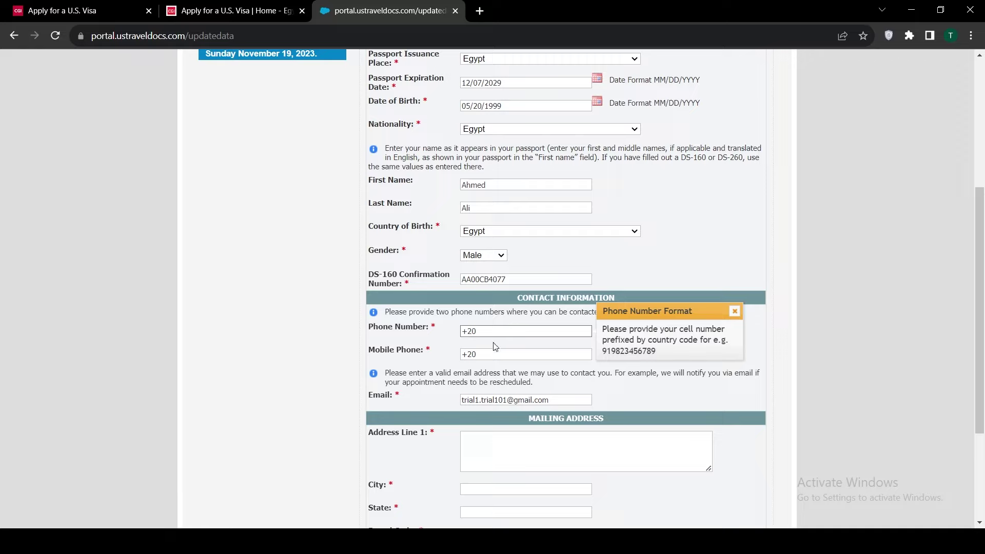
pyautogui.hotkey('ctrl', 'v')
pyautogui.click(498, 360)
pyautogui.hotkey('ctrl', 'v')
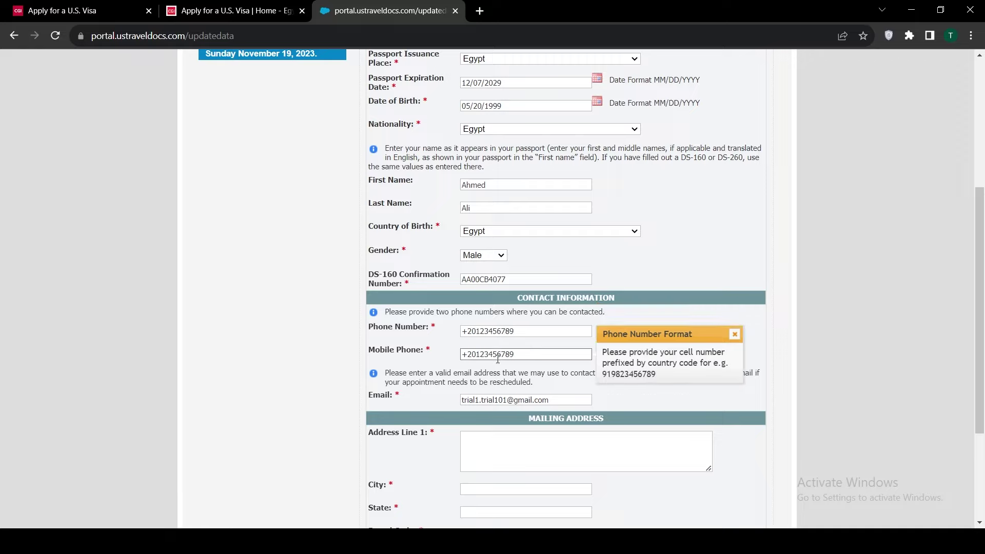
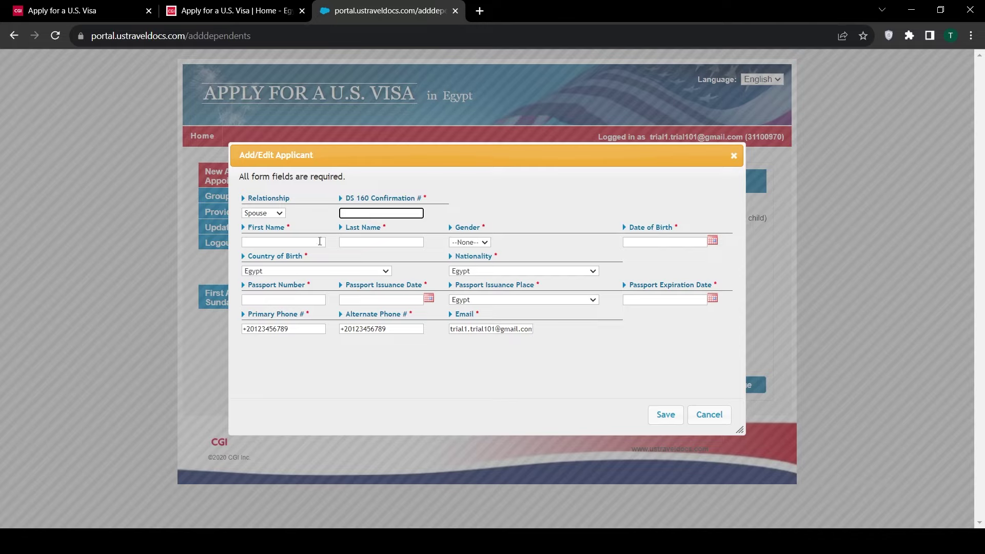
# Start entering the spouse applicant's first name on the Add/Edit Applicant form
pyautogui.click(320, 241)
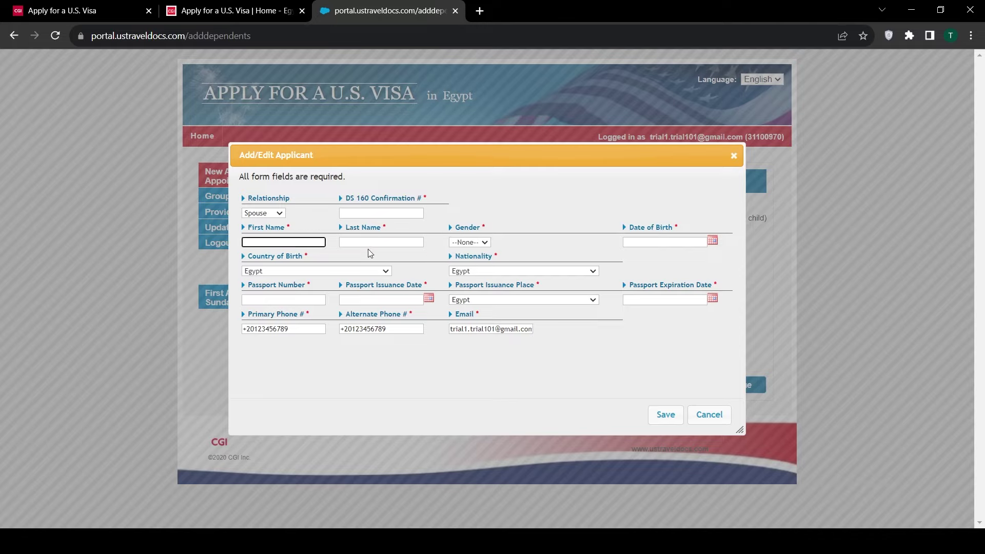
# Step through gender and date of birth, keeping Egypt as country of birth and nationality
pyautogui.press('Tab')
pyautogui.click(480, 242)
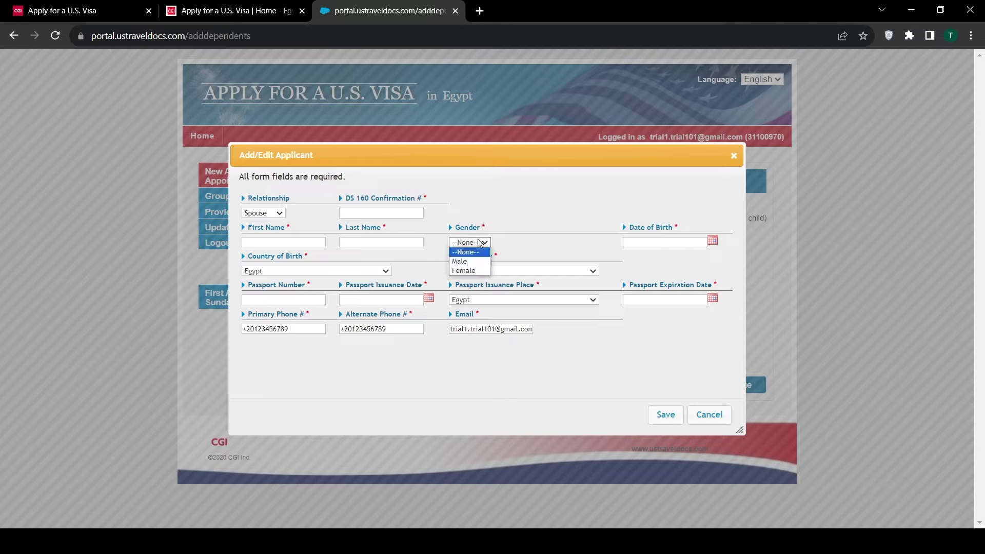
pyautogui.click(713, 242)
pyautogui.click(713, 242)
pyautogui.click(714, 243)
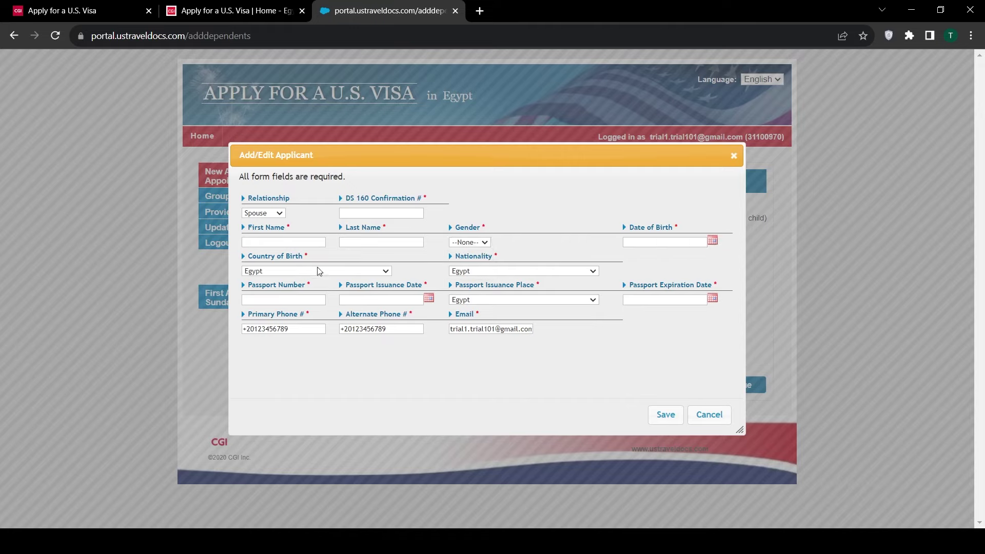
pyautogui.click(291, 272)
pyautogui.click(296, 275)
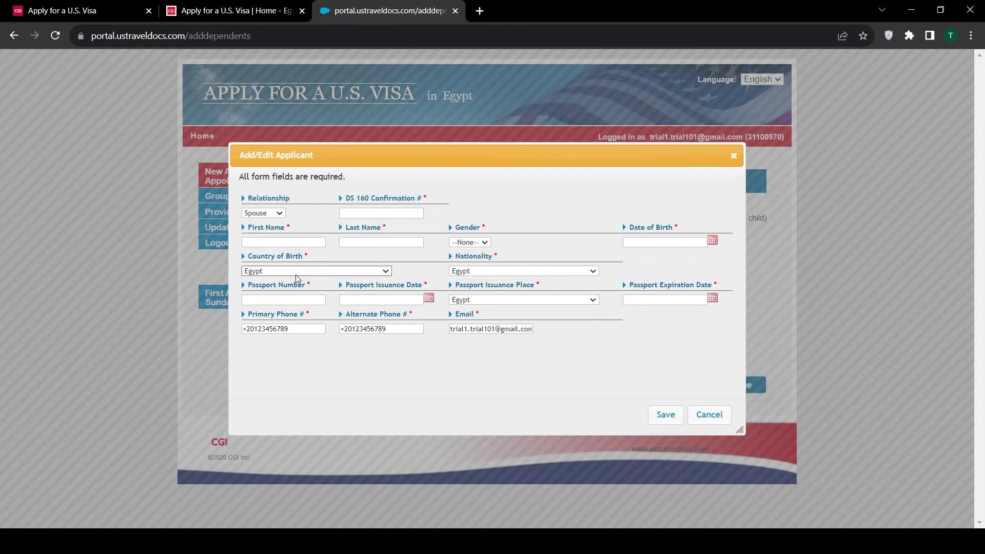
pyautogui.click(520, 270)
pyautogui.click(521, 273)
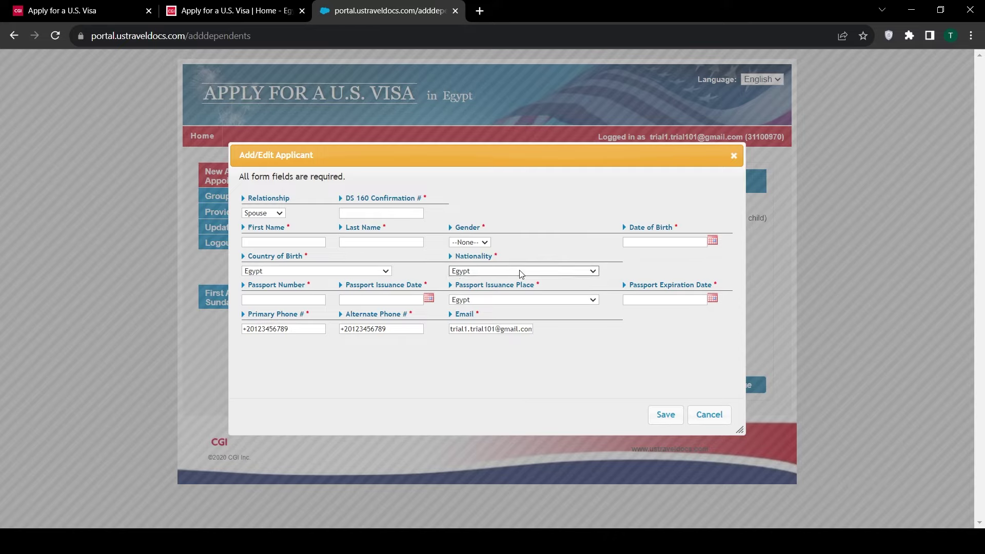
# Check the passport number and date fields, then cancel the new applicant without saving
pyautogui.click(274, 301)
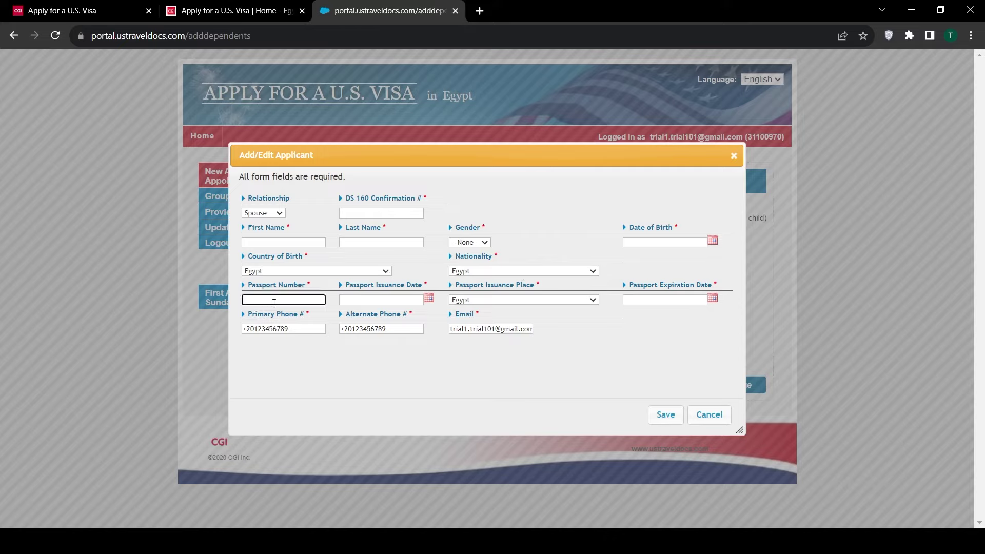
pyautogui.click(386, 300)
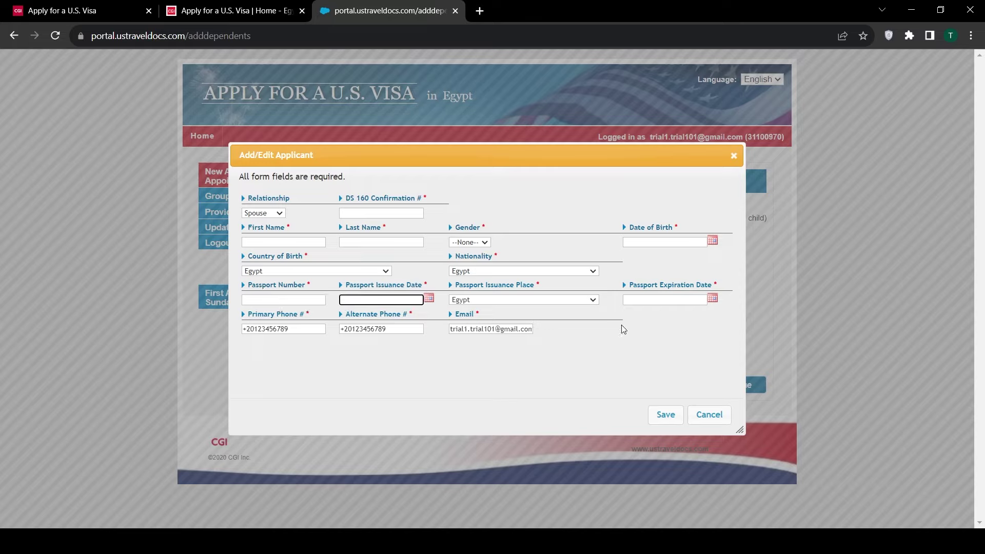
pyautogui.click(714, 299)
pyautogui.click(714, 300)
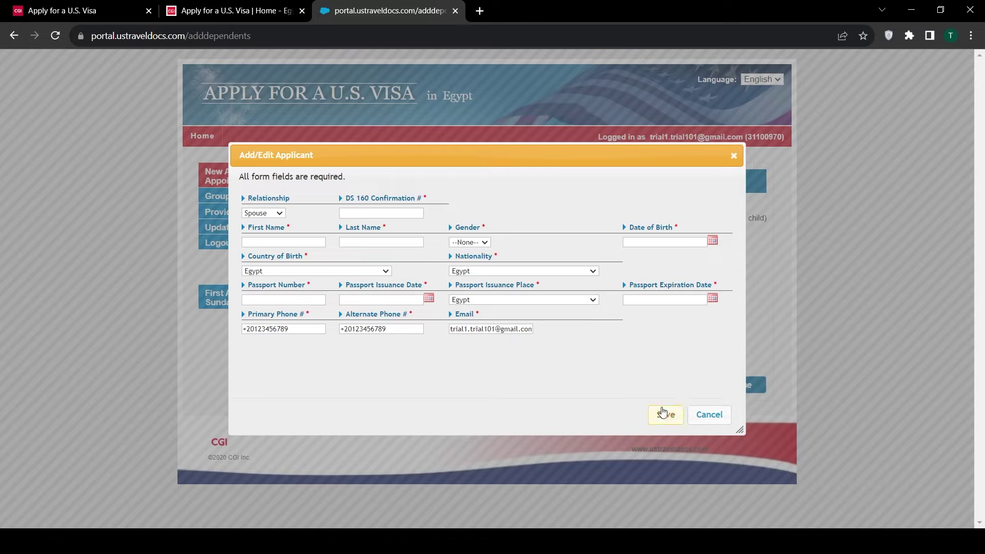
pyautogui.click(702, 415)
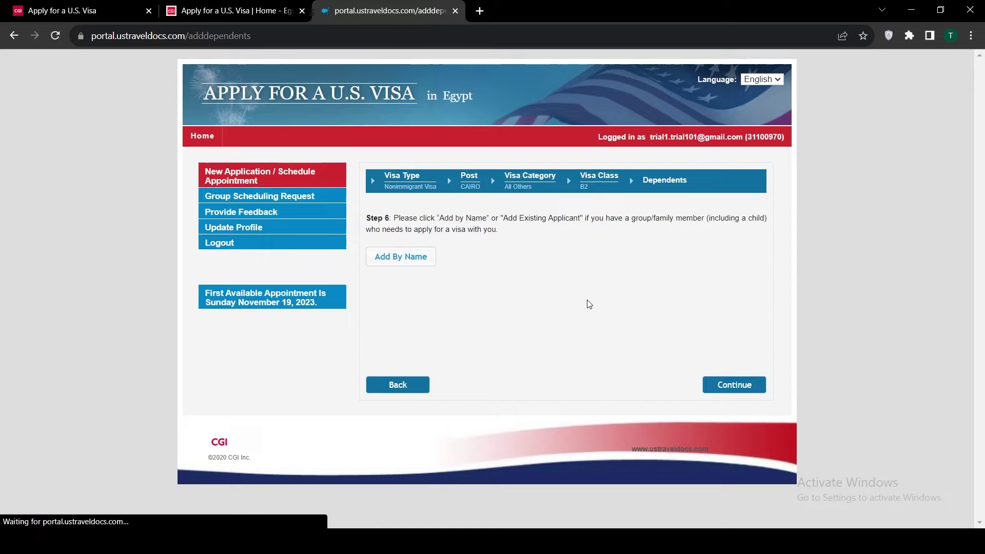
# Continue past the dependents step and scroll through the Specify Documentation Delivery page
pyautogui.click(729, 386)
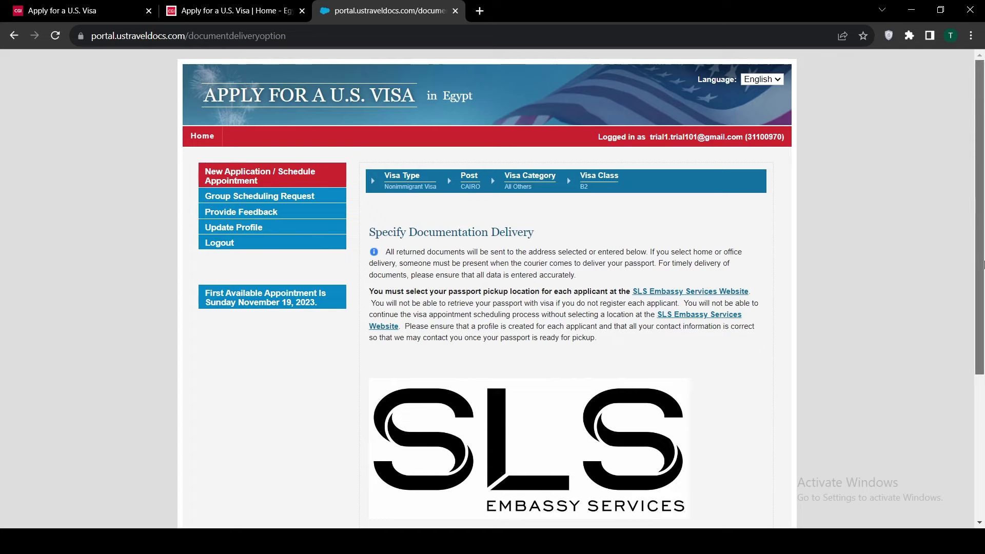
pyautogui.scroll(-1, 984, 291)
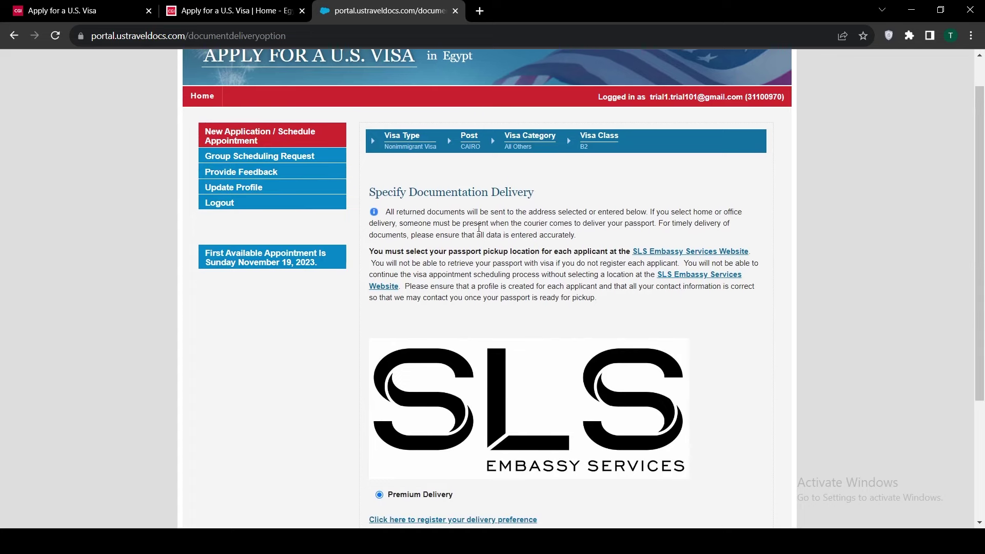
pyautogui.scroll(-2, 616, 225)
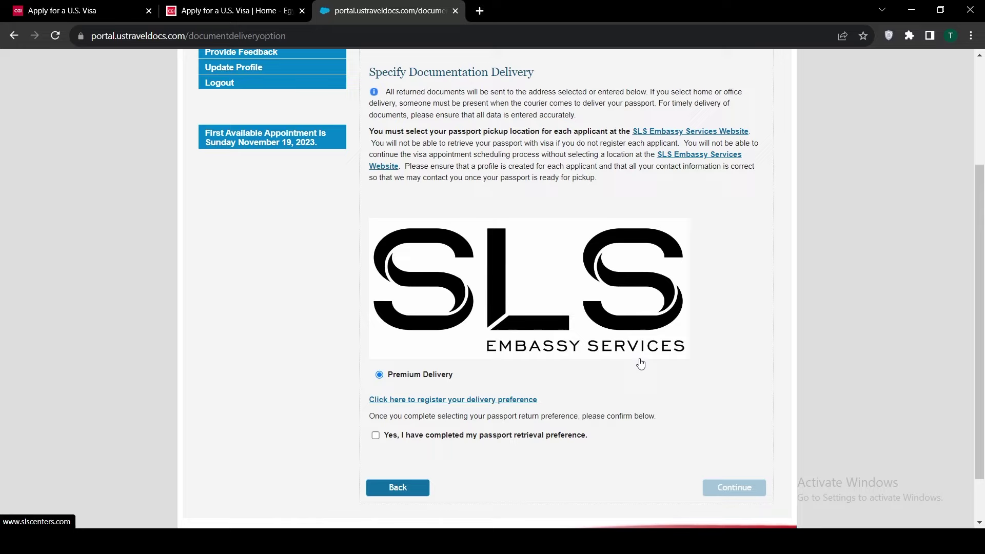
# Open the SLS delivery-preference site in a new tab and choose Egypt, Egyptian Citizens & Residents
pyautogui.click(423, 401)
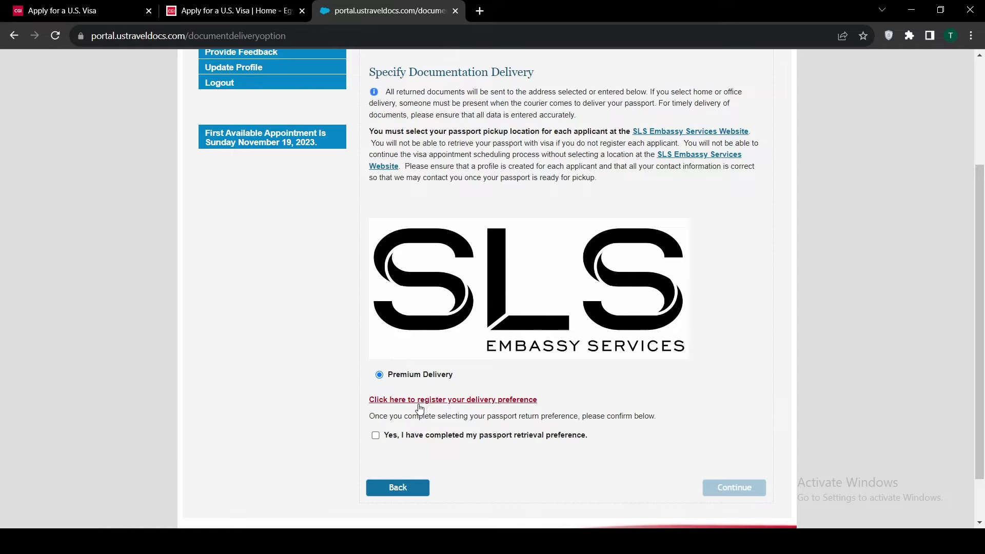
pyautogui.click(468, 404)
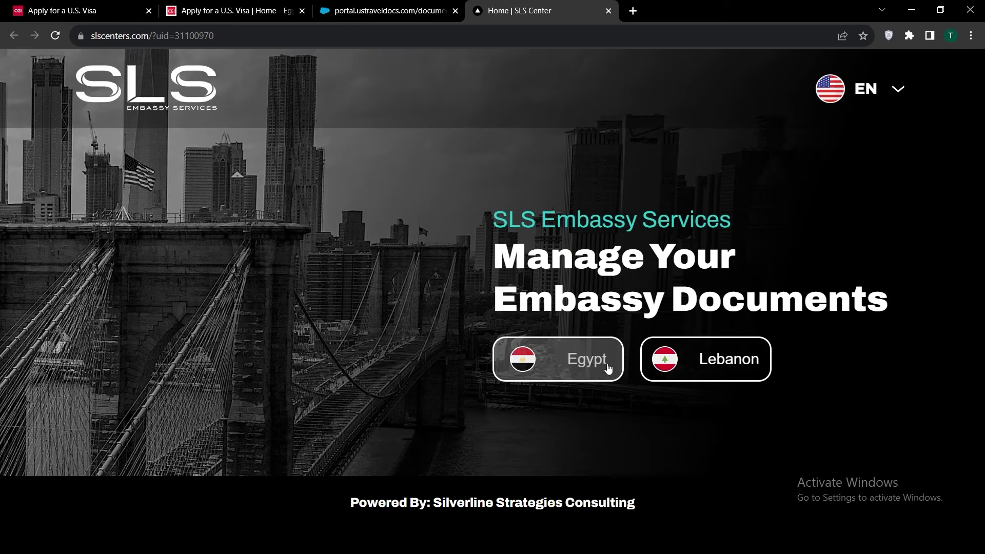
pyautogui.click(539, 365)
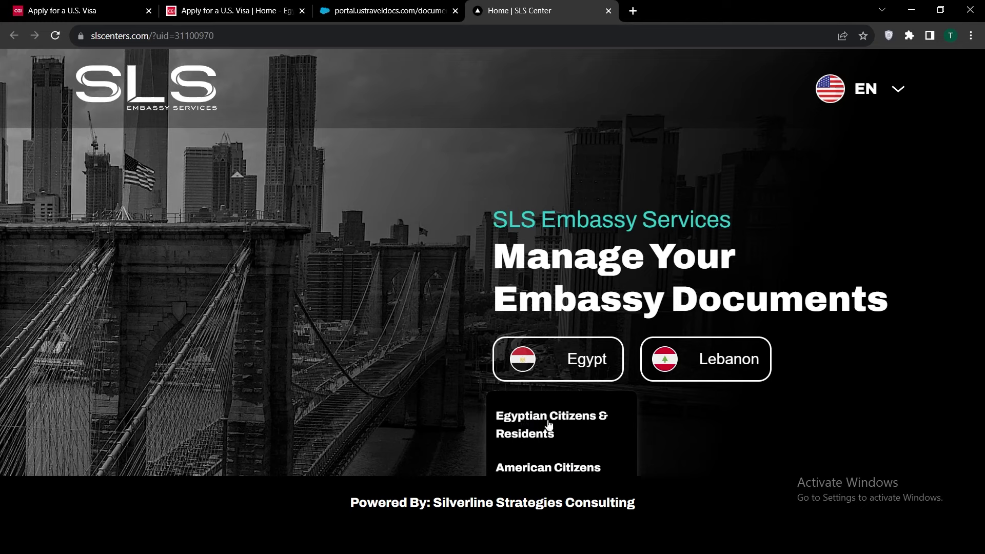
pyautogui.click(548, 424)
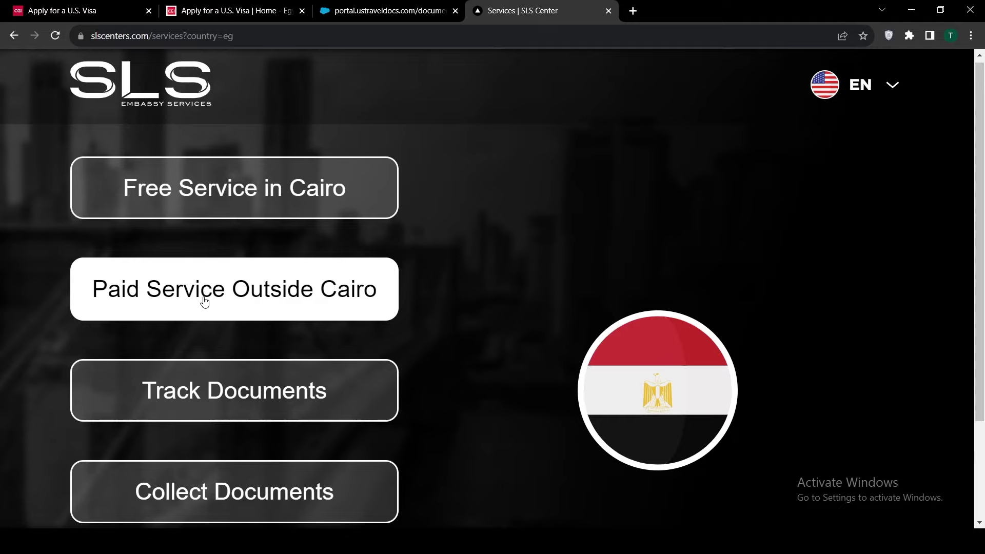
# Review the Paid Service Outside Cairo registration form, then close the SLS tab
pyautogui.click(261, 310)
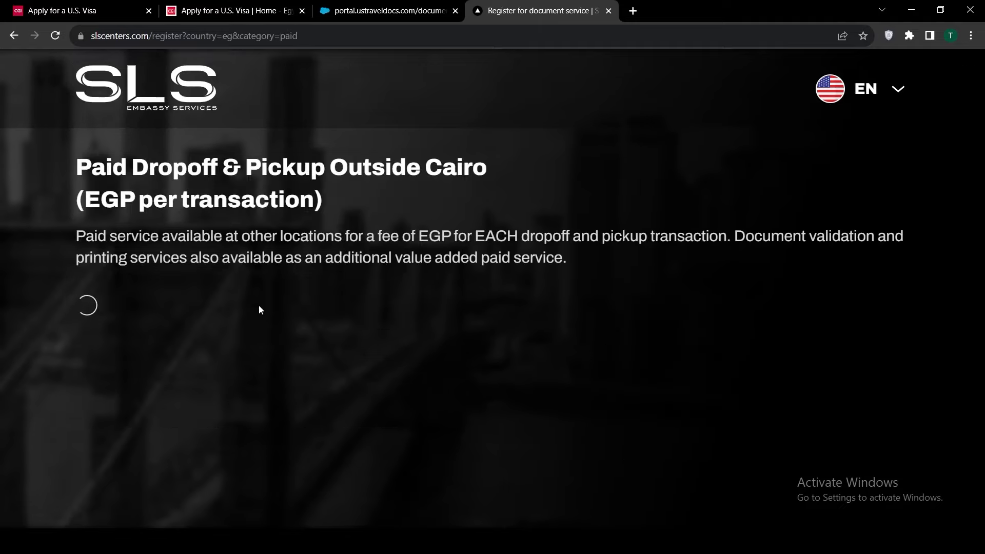
pyautogui.scroll(-5, 258, 305)
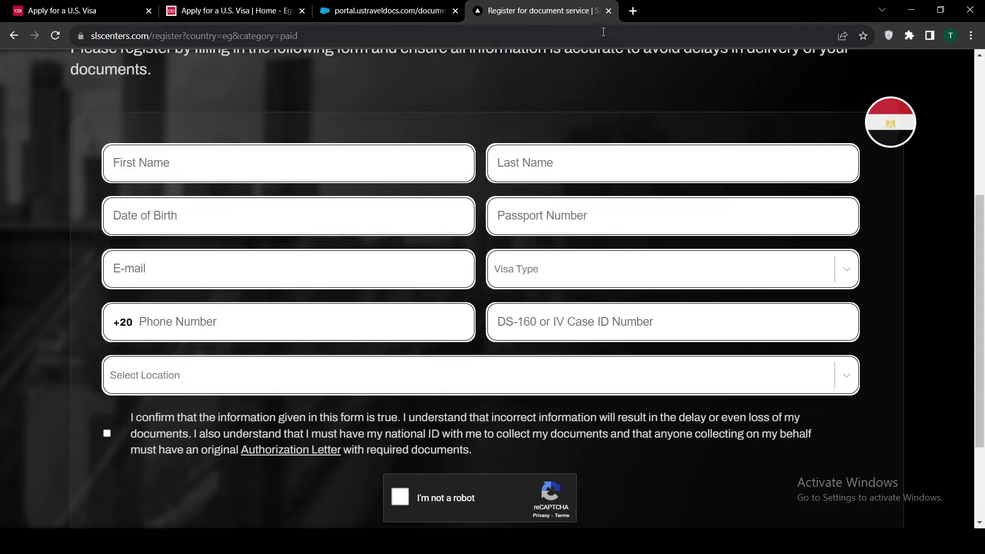
pyautogui.click(609, 11)
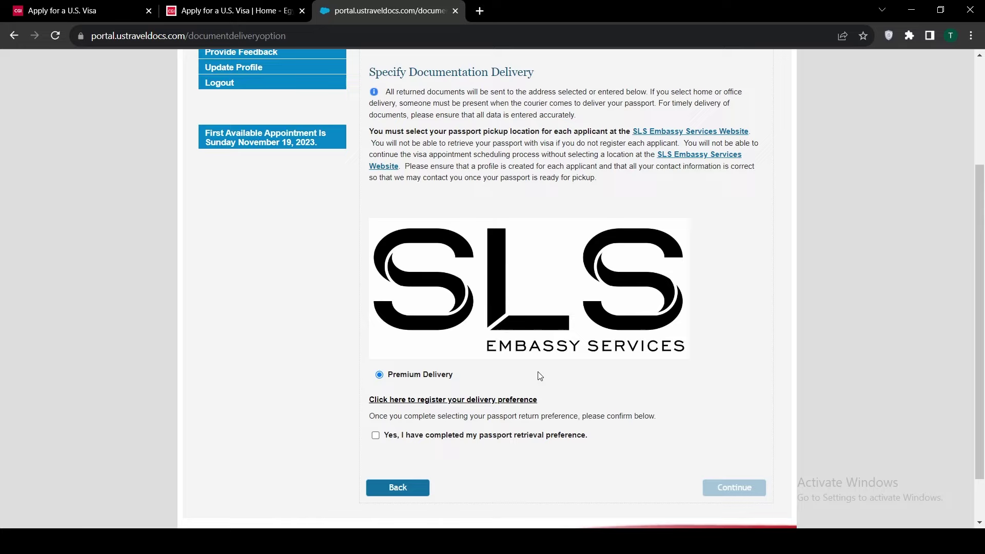
# Tick 'Yes, I have completed my passport retrieval preference'
pyautogui.click(376, 437)
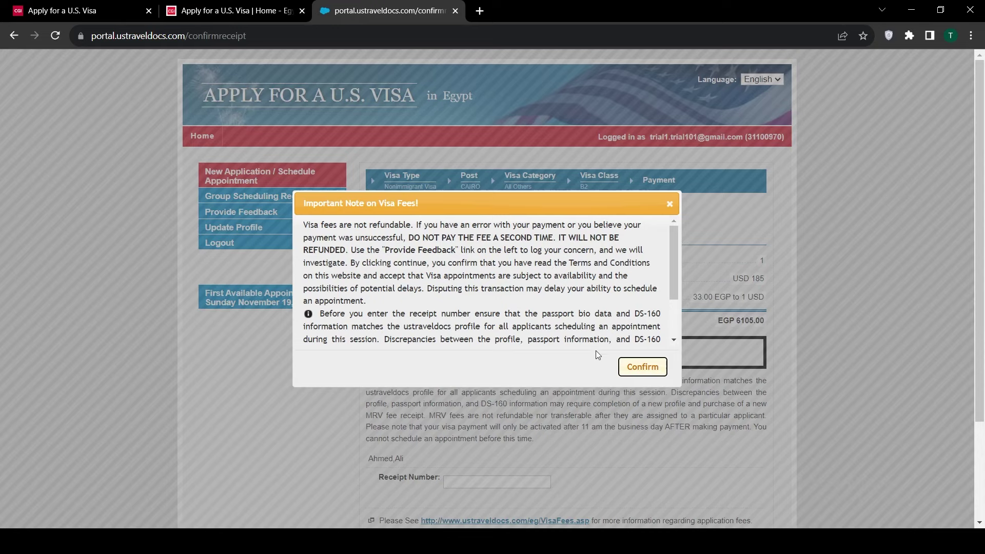
# Accept the visa fee note and generate a CIB cash deposit slip for EGP 6105.00
pyautogui.click(641, 367)
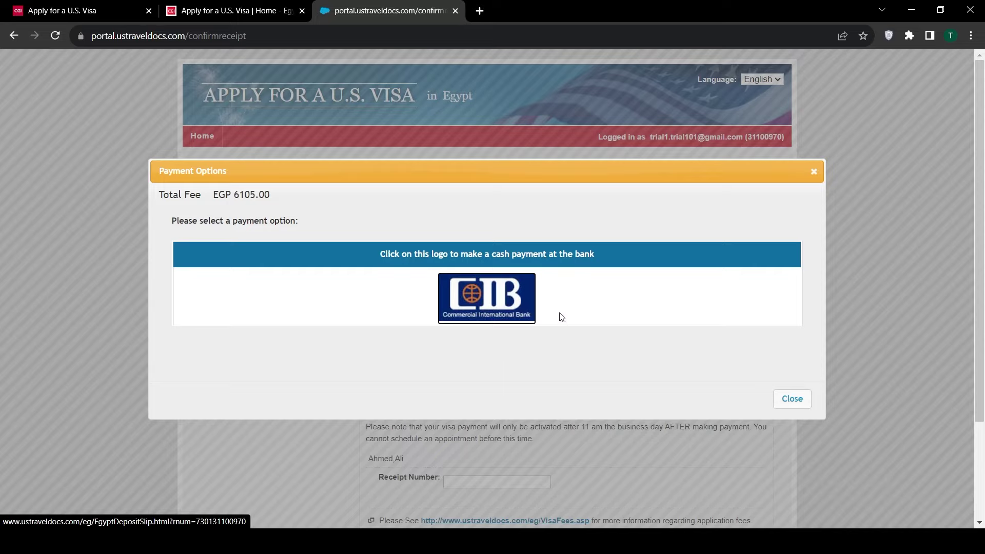
pyautogui.click(490, 308)
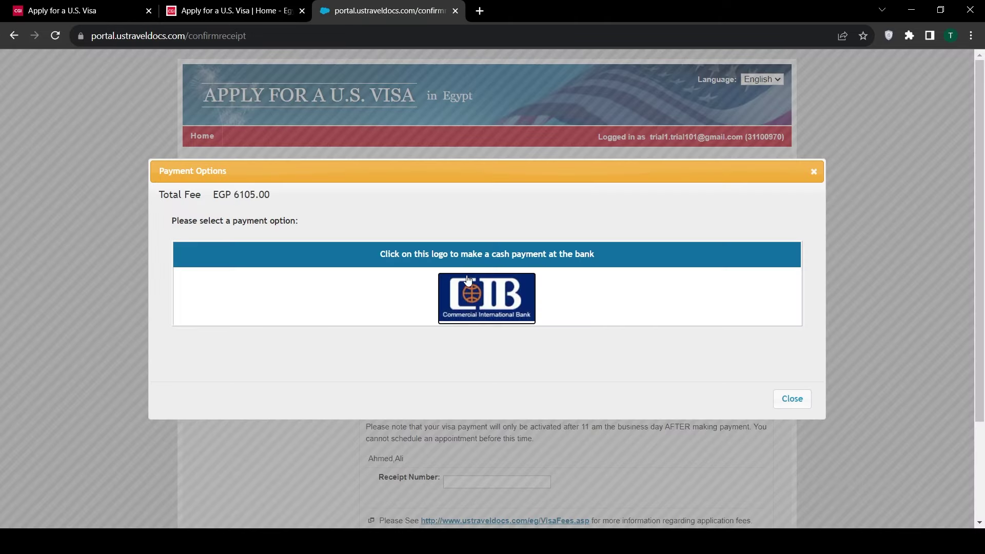
pyautogui.click(490, 300)
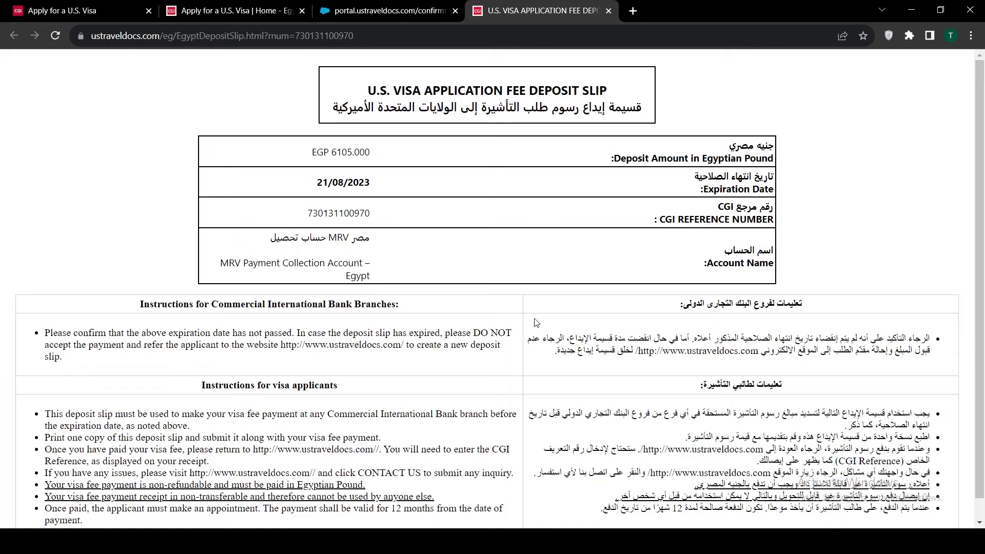
# Cancel printing the deposit slip and close the Payment Options window, returning to Step 8
pyautogui.hotkey('ctrl', 'p')
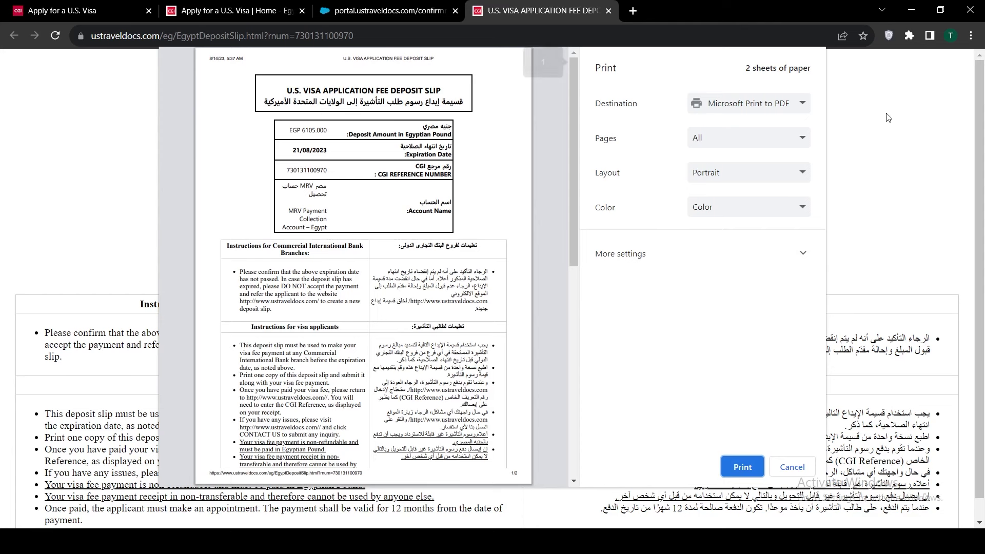
pyautogui.click(793, 466)
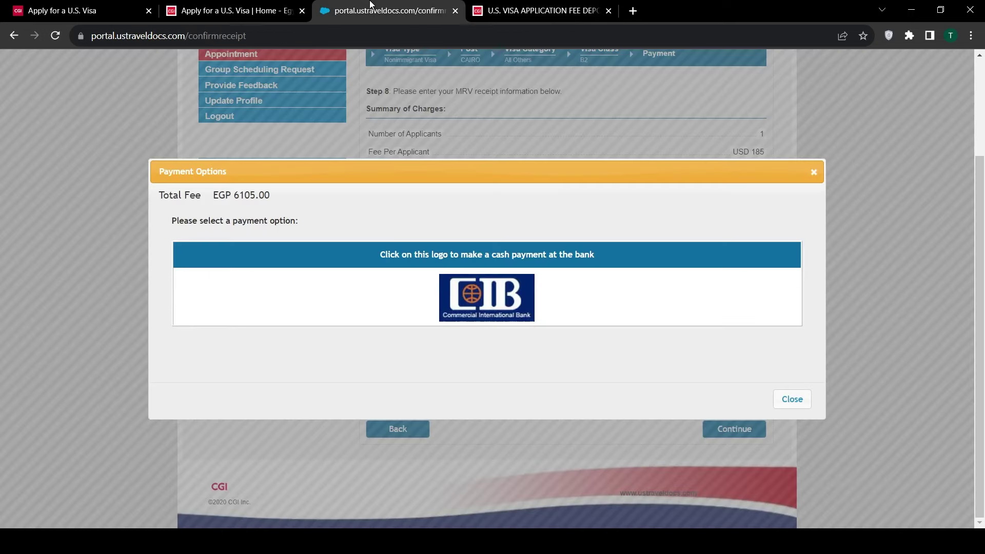
pyautogui.click(389, 11)
pyautogui.click(554, 9)
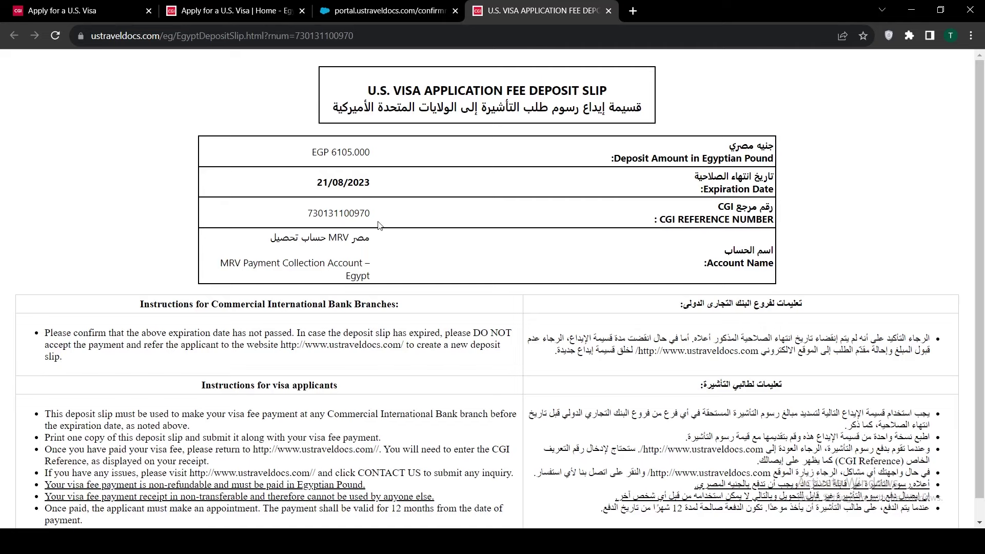
pyautogui.hotkey('ctrl', 'shift', 'Tab')
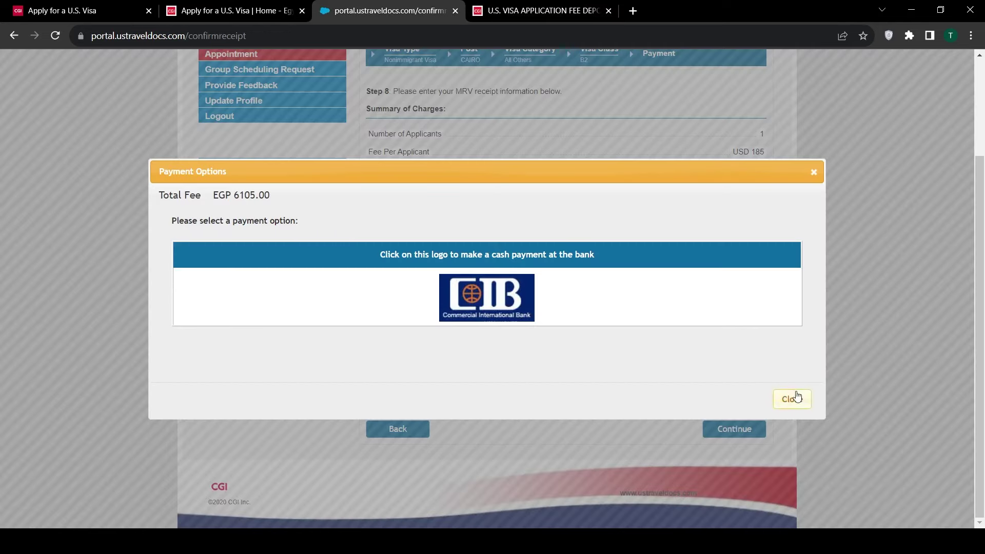
pyautogui.click(796, 399)
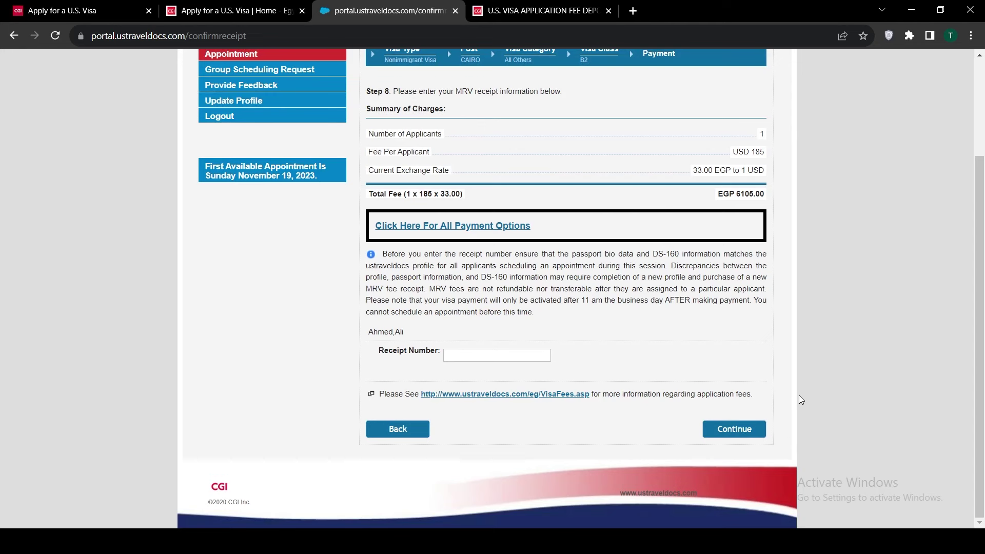
pyautogui.hotkey('ctrl', 'Tab')
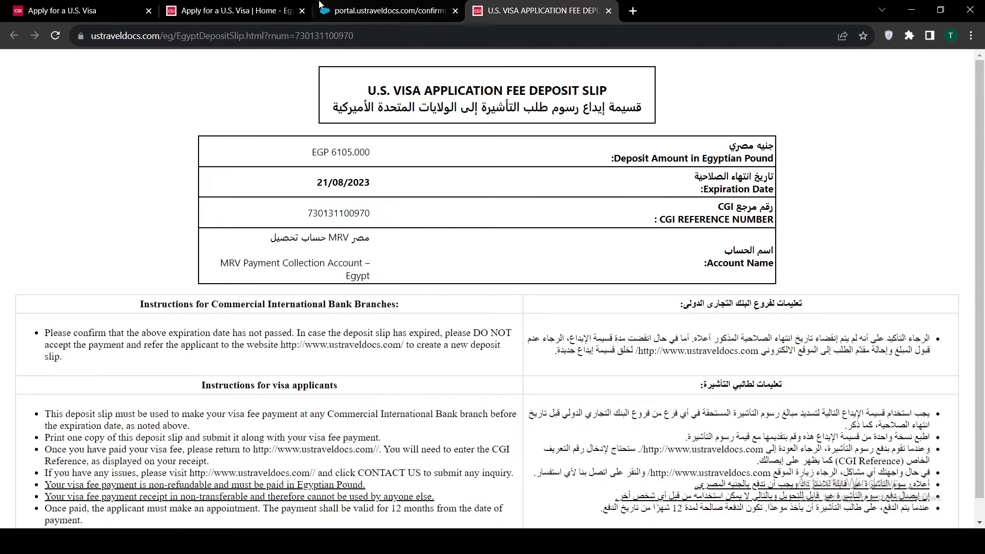
pyautogui.hotkey('ctrl', 'shift', 'Tab')
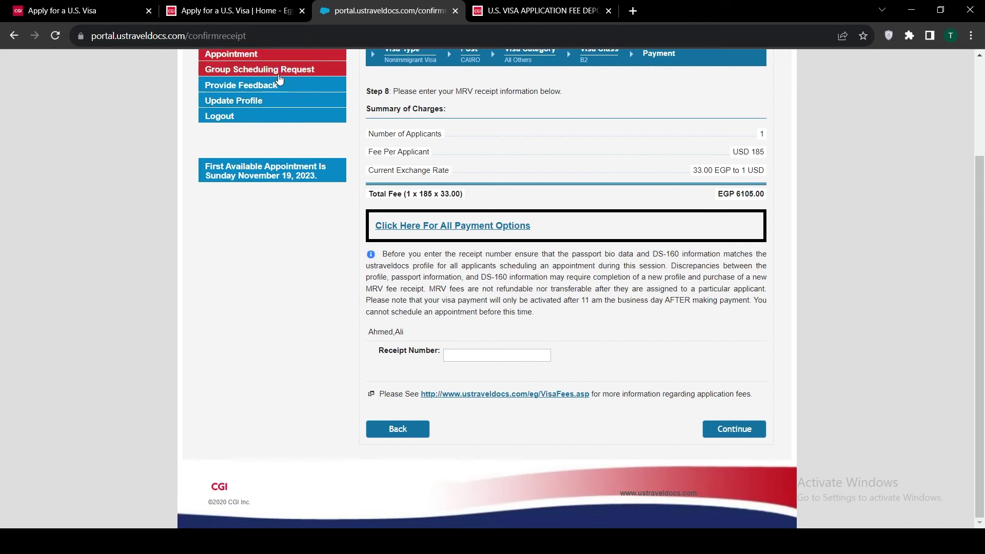
# Open the Group Scheduling Request form, then review the dashboard showing no scheduled appointment
pyautogui.click(735, 429)
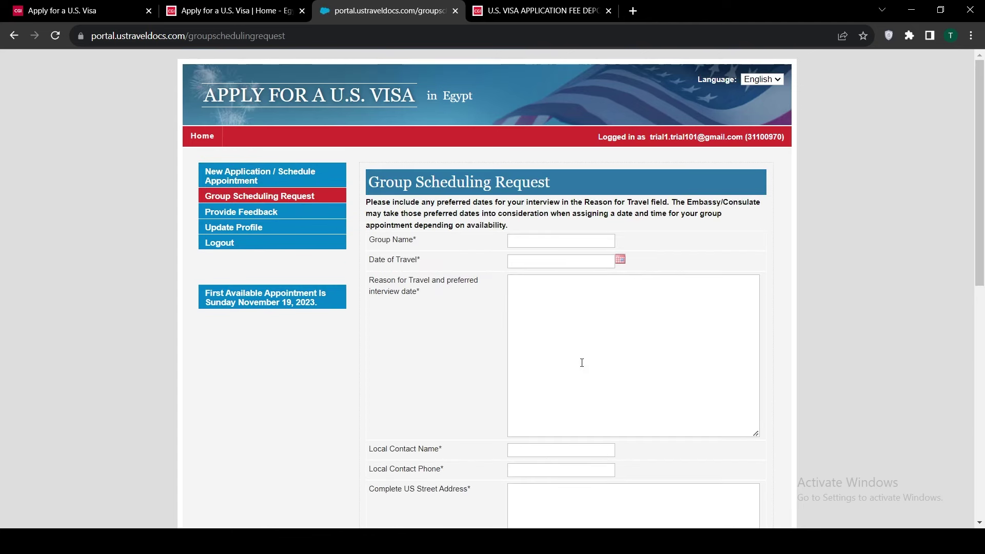
pyautogui.click(202, 136)
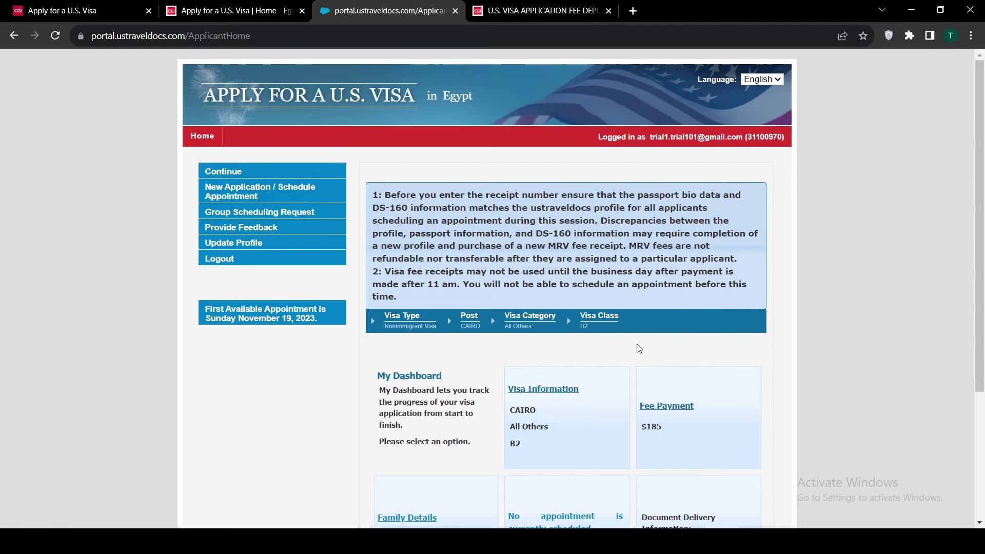
pyautogui.scroll(-4, 637, 348)
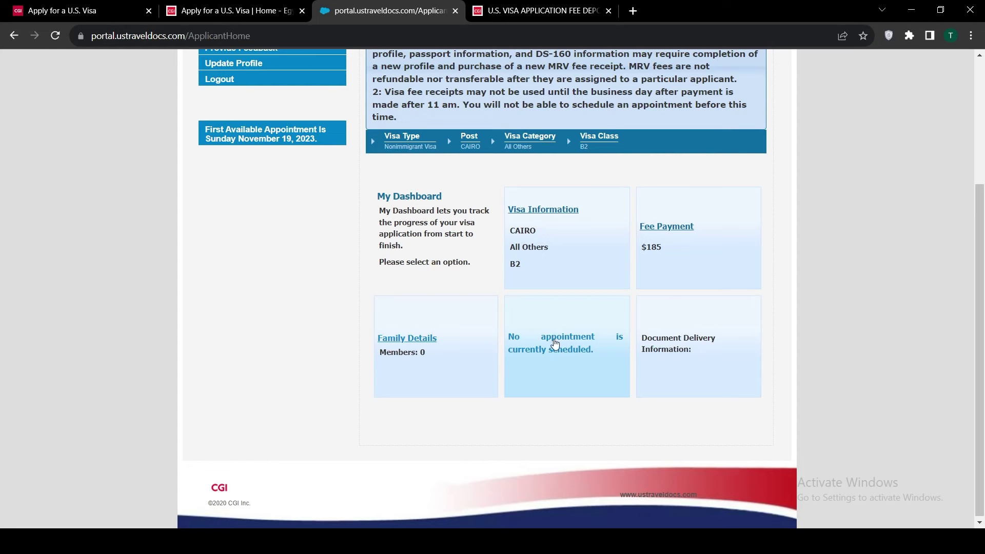
pyautogui.scroll(2, 982, 246)
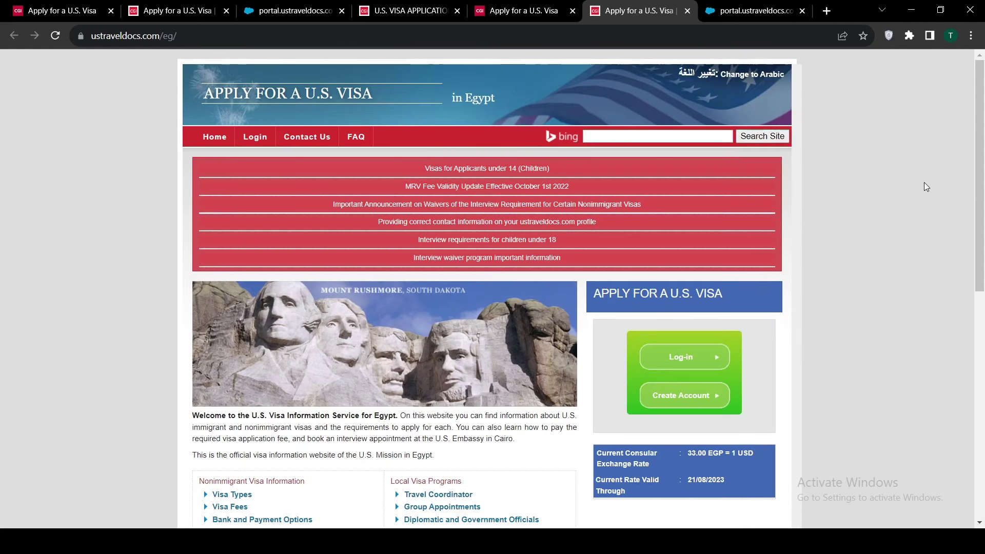
# Start logging in from the Egypt home page, then switch to the logged-in dashboard tab
pyautogui.click(697, 359)
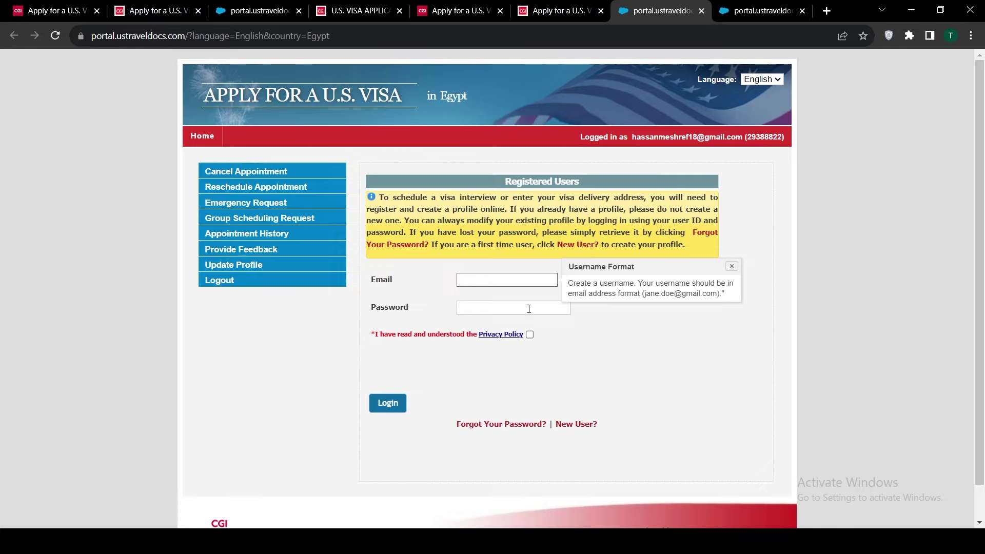
pyautogui.click(757, 13)
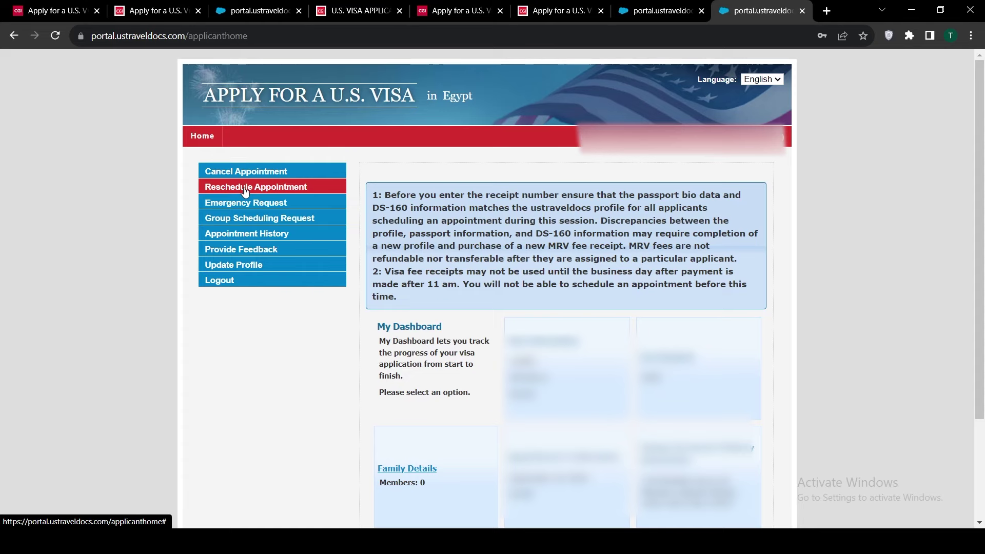
# Open the rescheduling calendar and compare time slots for November 19, 20, 21, 22 and 29
pyautogui.click(245, 188)
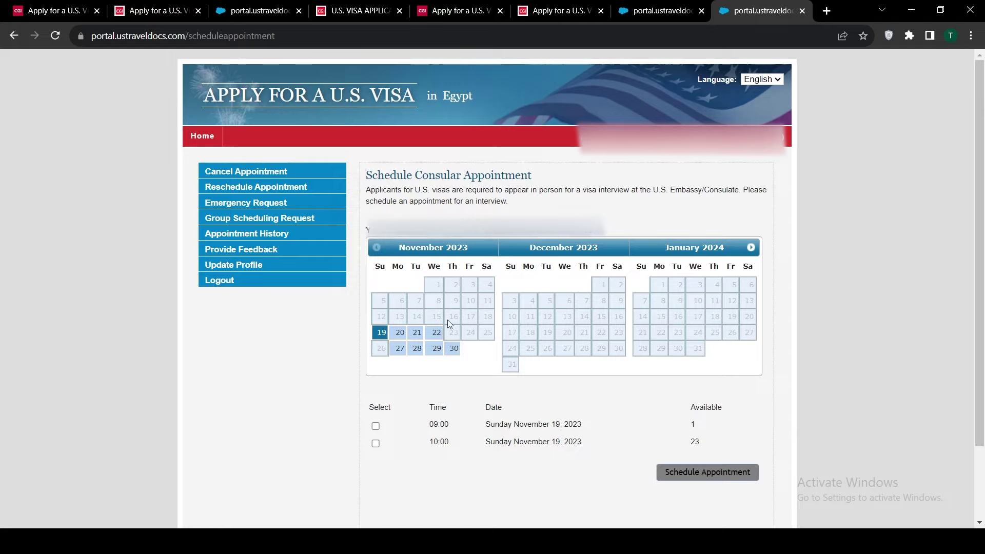
pyautogui.click(382, 336)
pyautogui.click(398, 334)
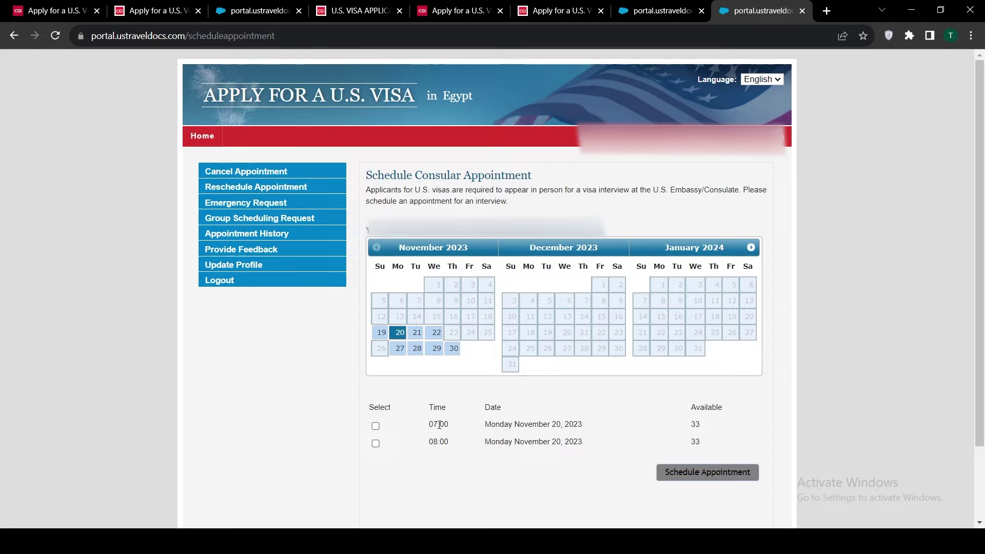
pyautogui.click(417, 332)
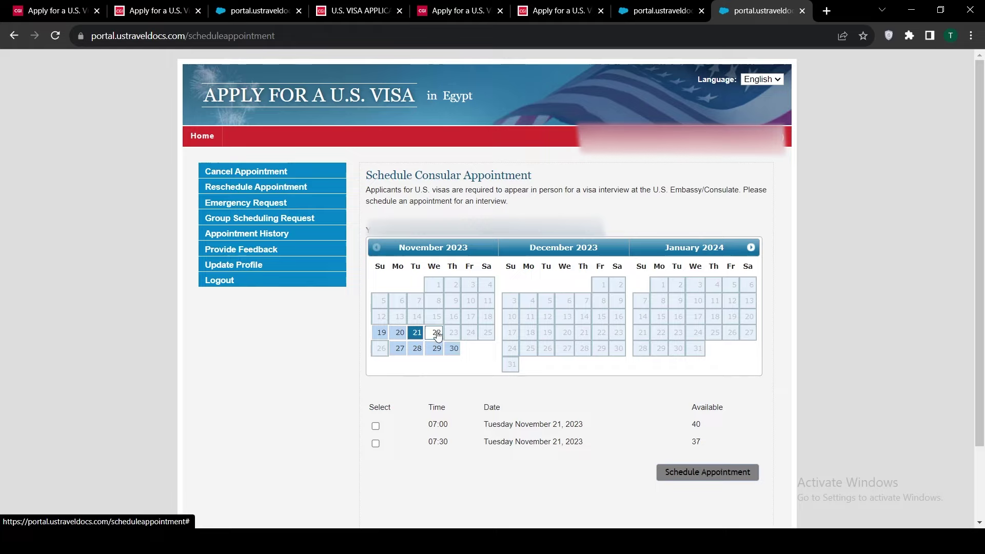
pyautogui.click(437, 334)
pyautogui.click(436, 350)
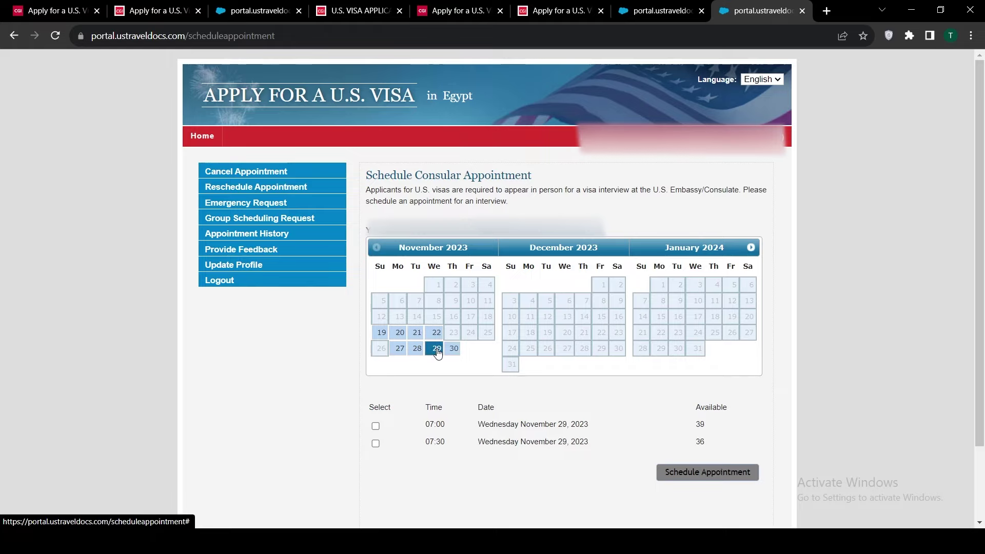
# Book the 09:00 slot on Sunday November 19, 2023 and return to the dashboard
pyautogui.click(381, 332)
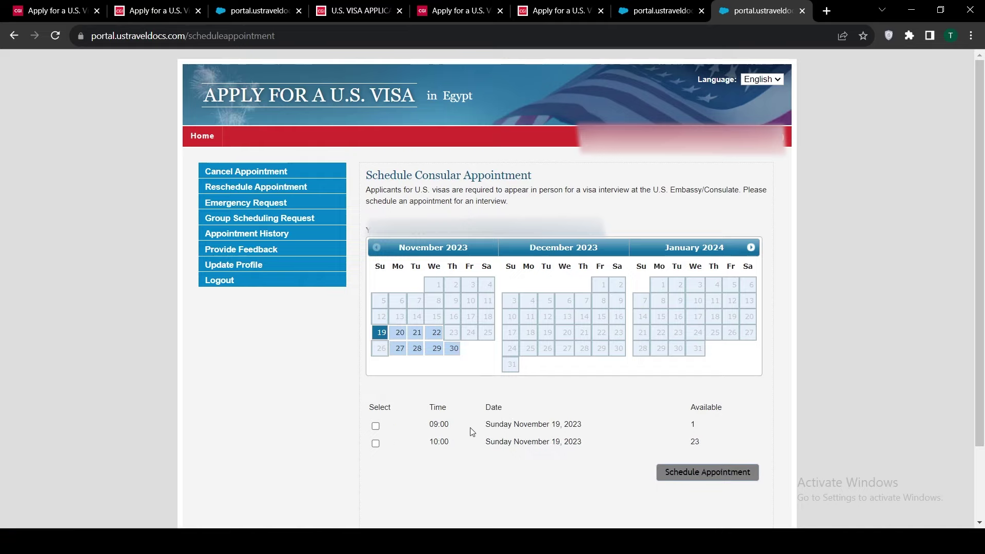
pyautogui.click(376, 427)
pyautogui.click(712, 472)
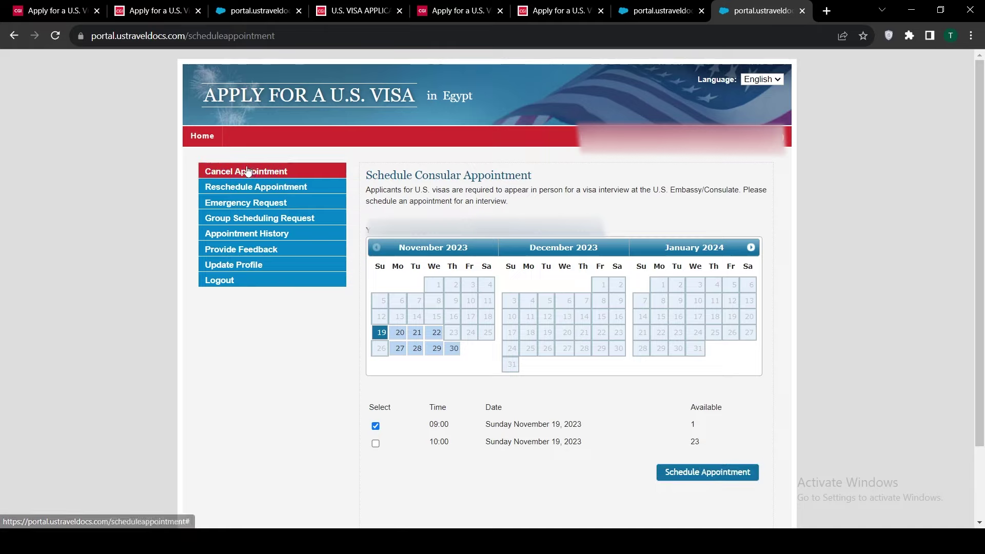
pyautogui.click(201, 138)
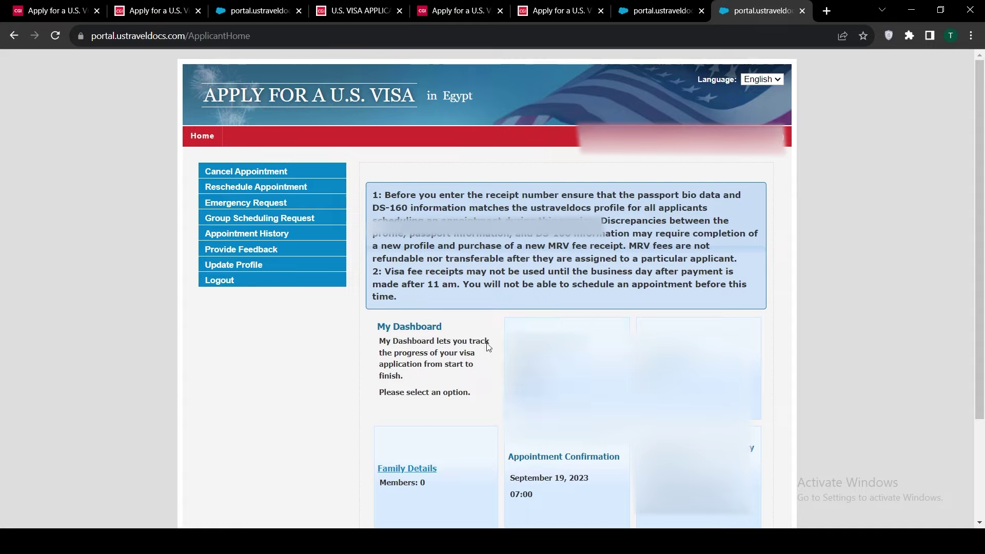
pyautogui.click(234, 266)
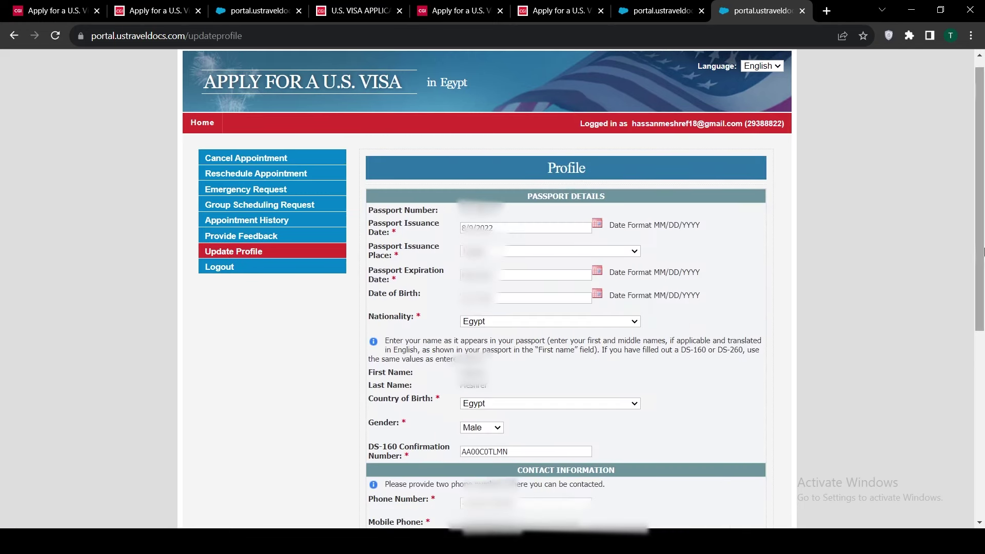
pyautogui.scroll(-2, 983, 239)
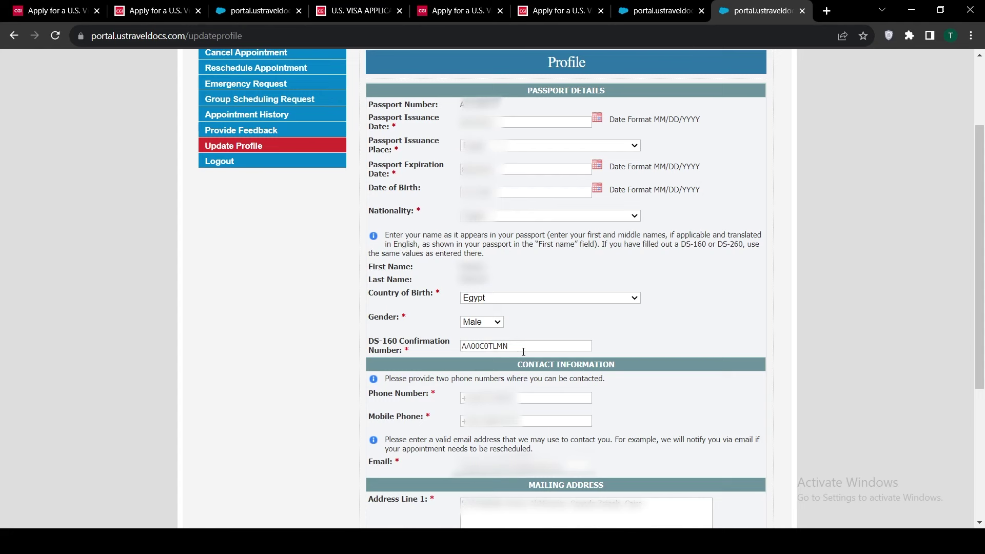
pyautogui.press('Return')
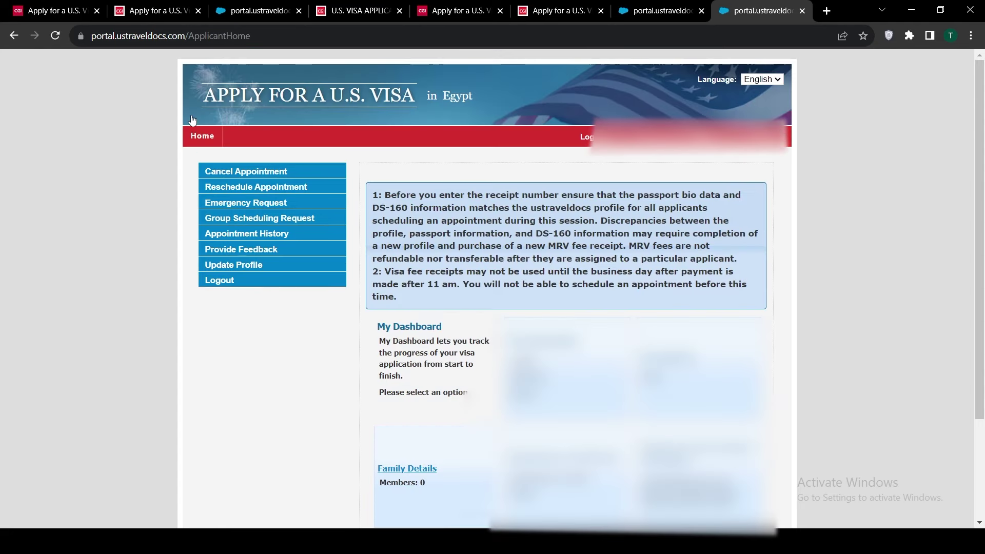